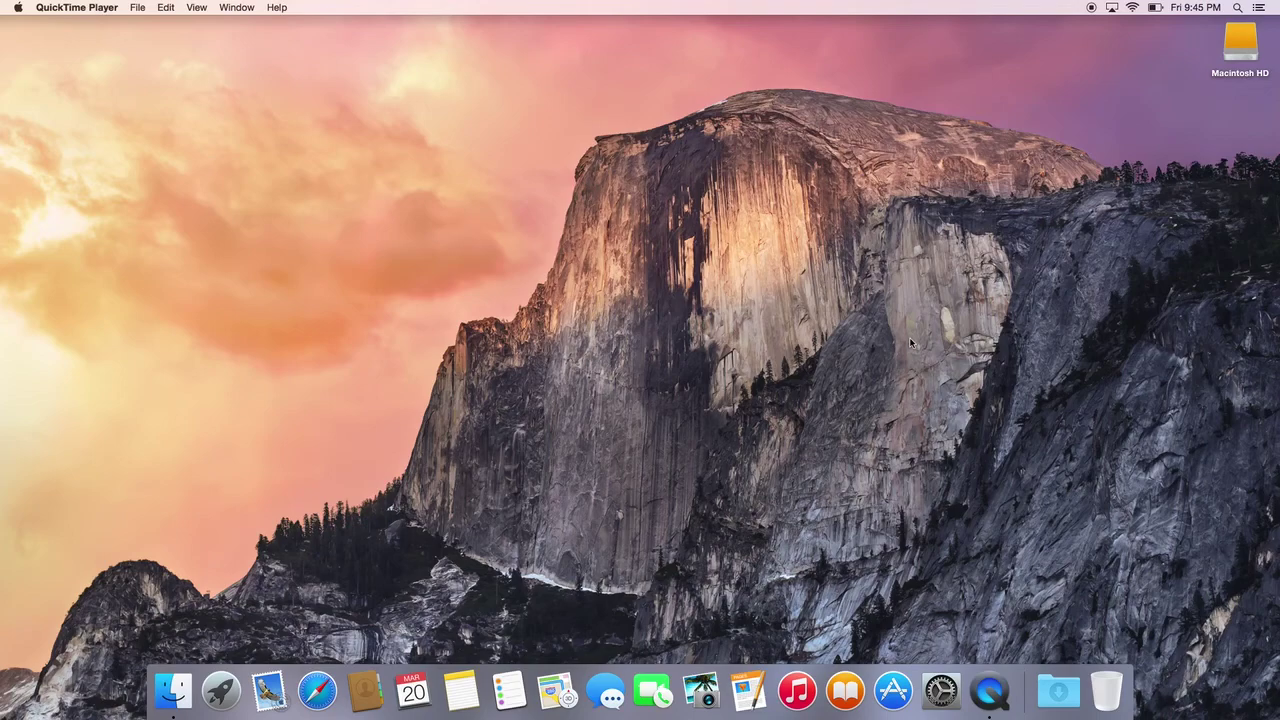
# - Open the Mouse settings in System Preferences and assign Secondary Button to the mouse's right button
pyautogui.click(818, 333)
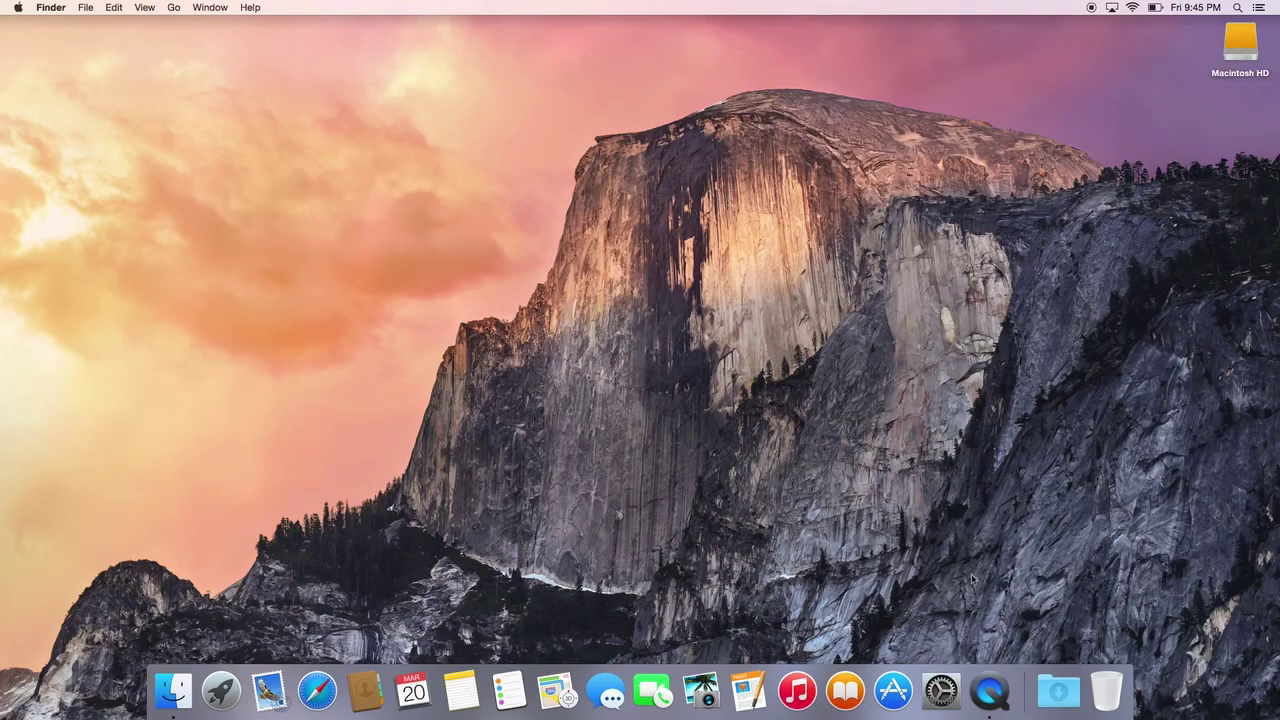
pyautogui.click(940, 688)
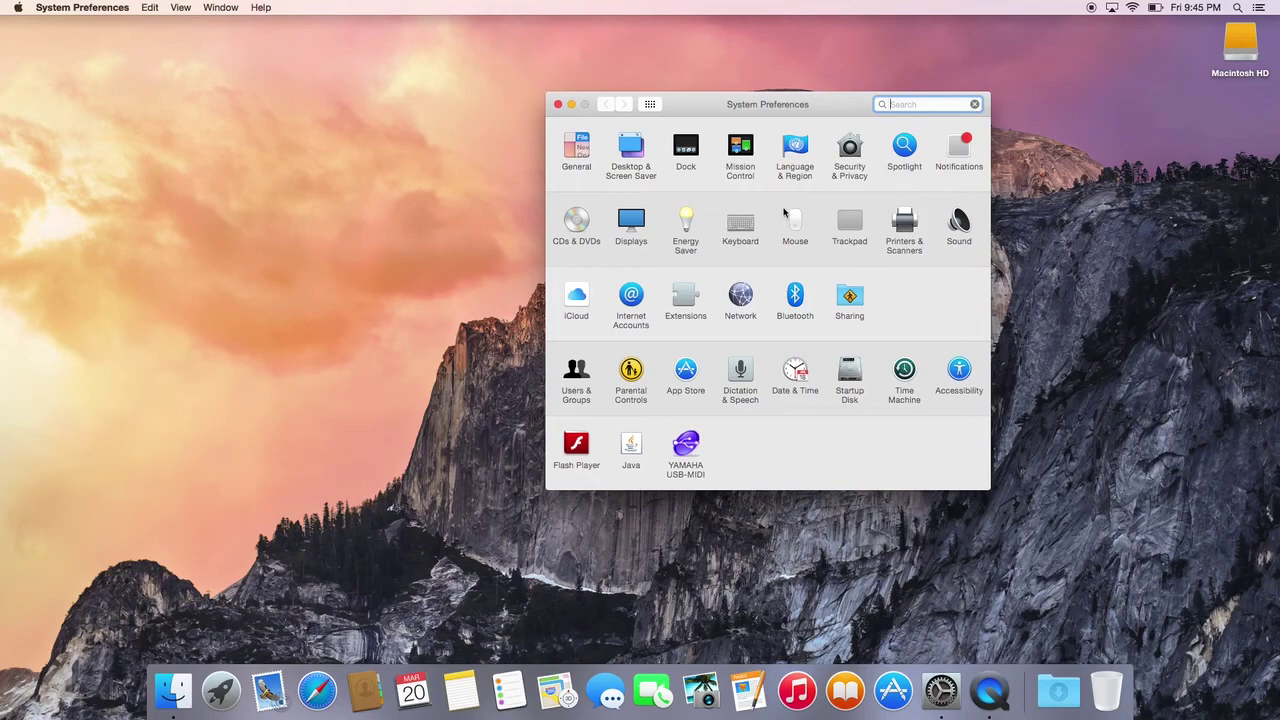
pyautogui.click(794, 222)
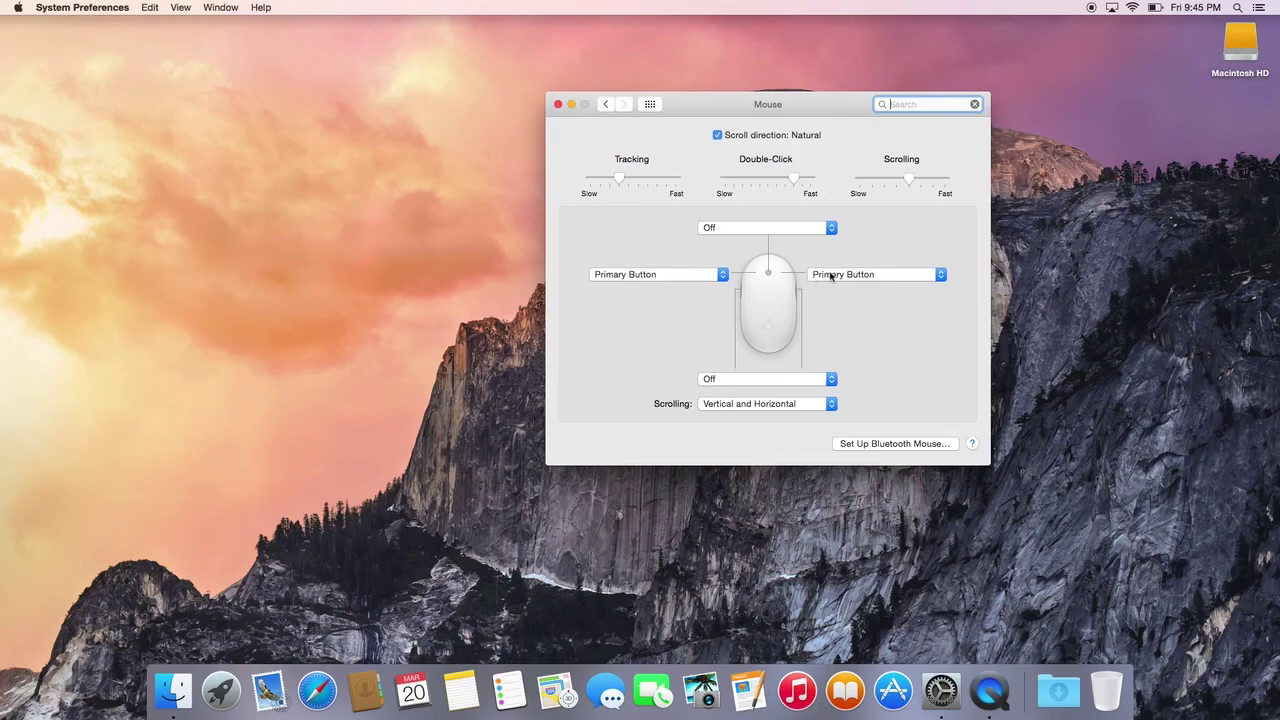
pyautogui.click(922, 276)
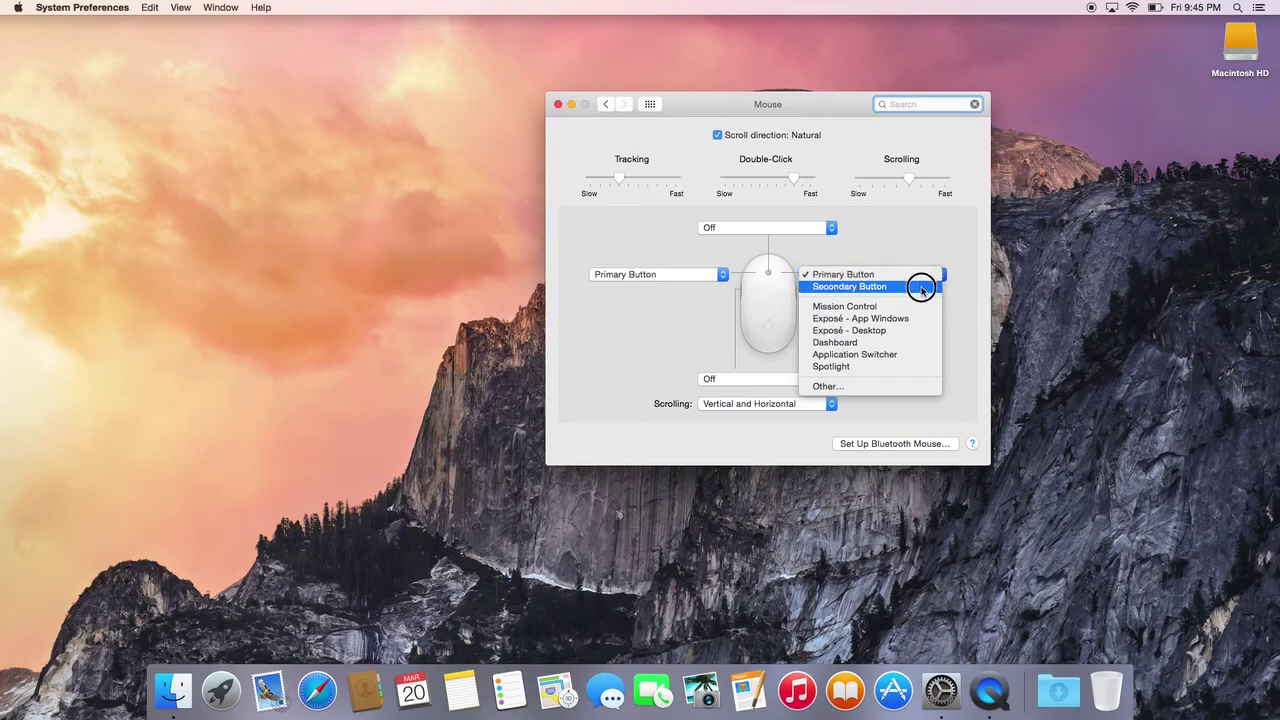
pyautogui.click(921, 288)
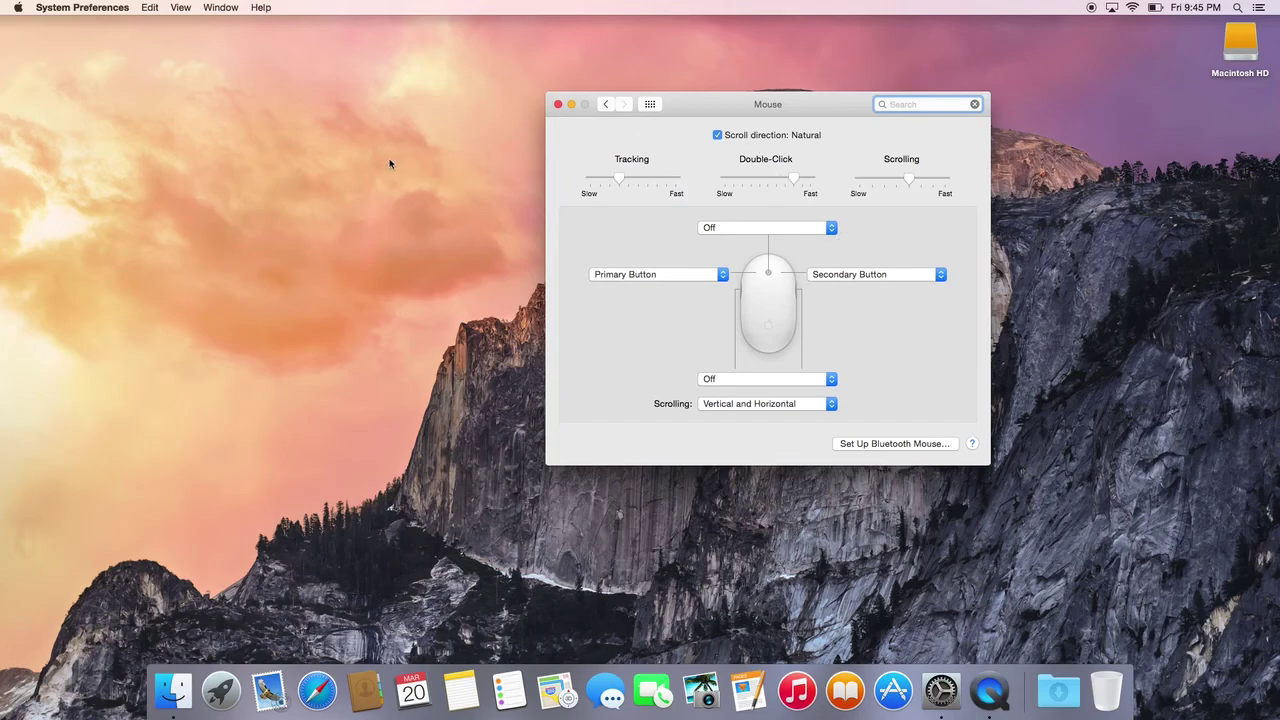
# - Test the secondary mouse button on the desktop by calling up its context menu, and dismiss the menu
pyautogui.rightClick(425, 166)
pyautogui.rightClick(443, 113)
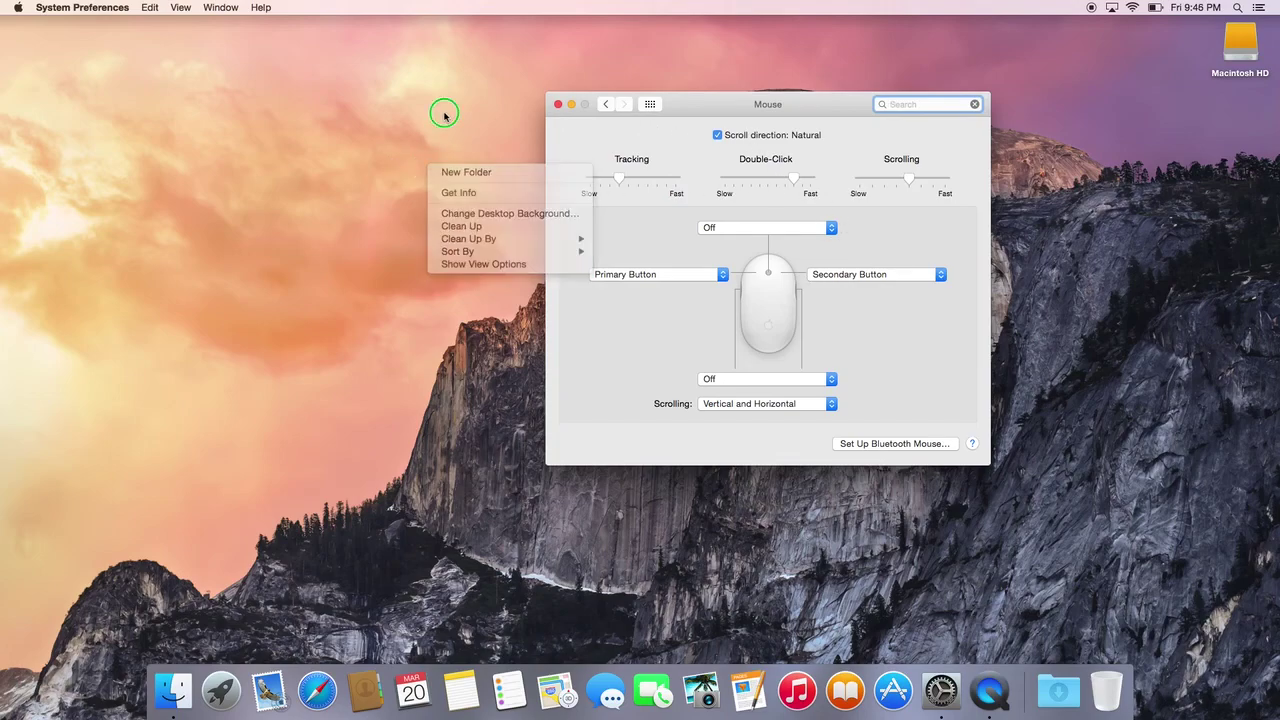
pyautogui.rightClick(391, 106)
pyautogui.click(347, 168)
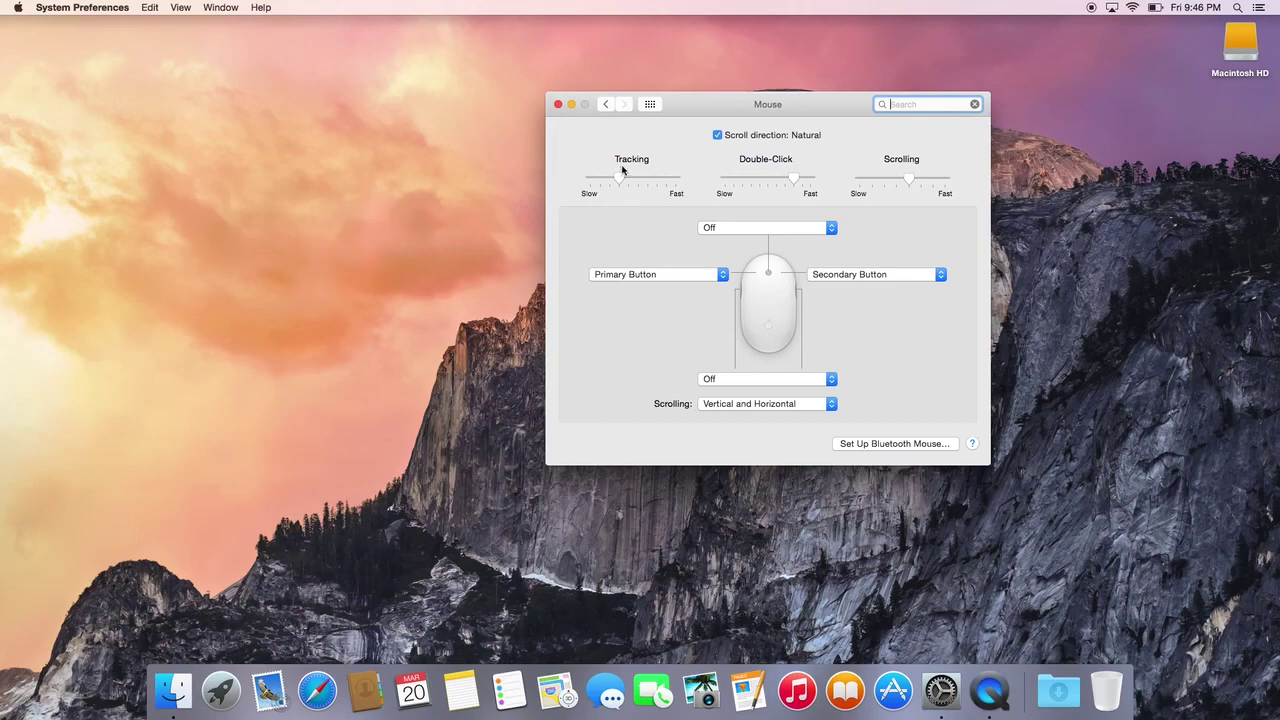
# - Open the Trackpad settings and set Secondary click to Click in bottom right corner
pyautogui.click(605, 104)
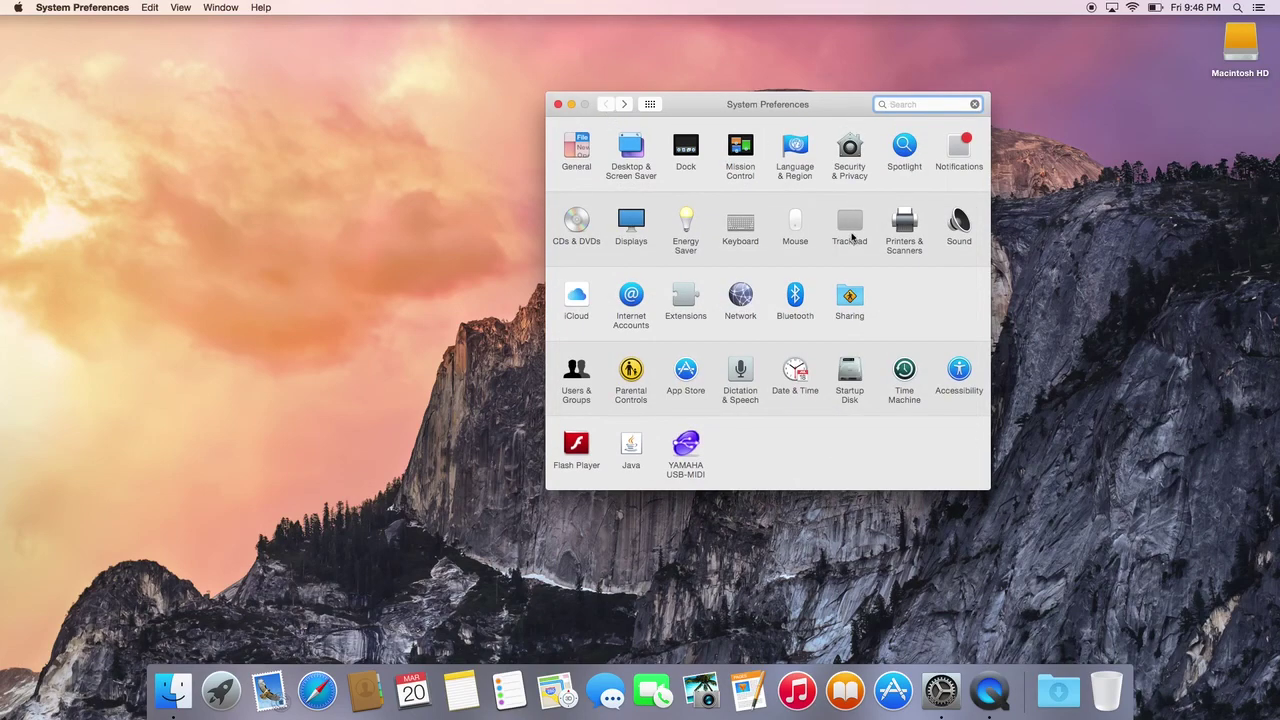
pyautogui.click(848, 220)
pyautogui.moveTo(666, 200)
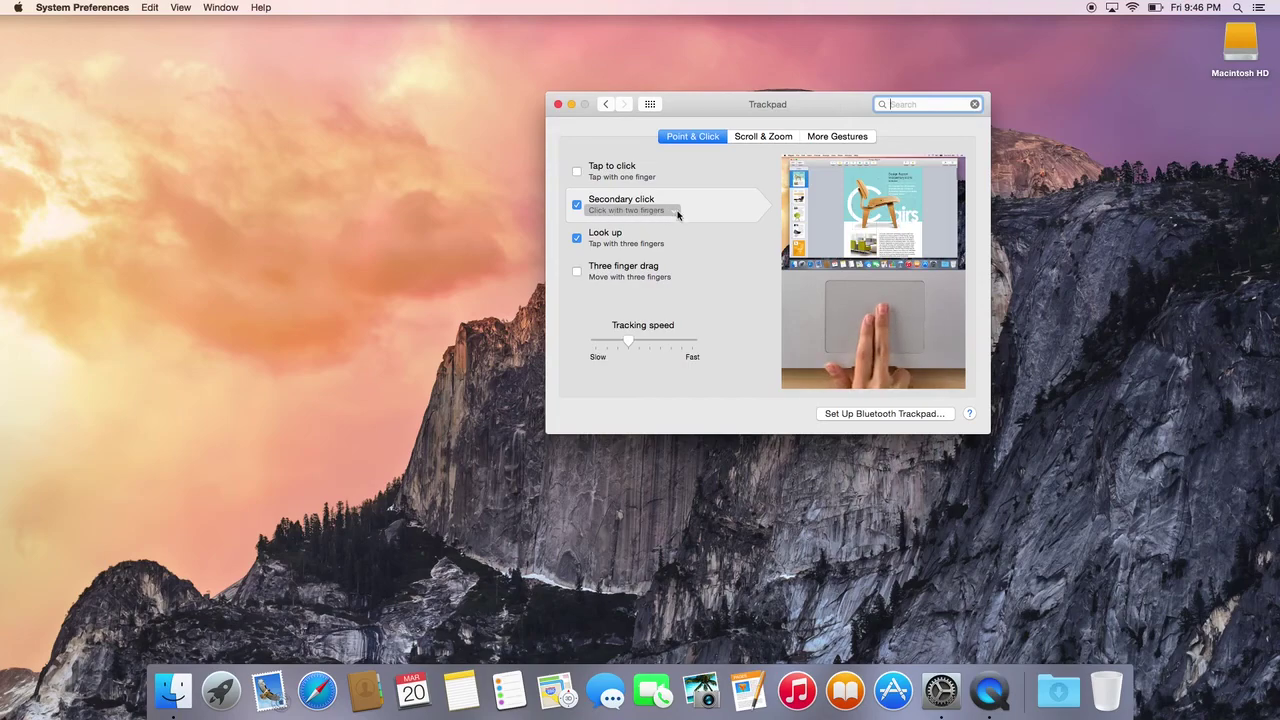
pyautogui.click(676, 212)
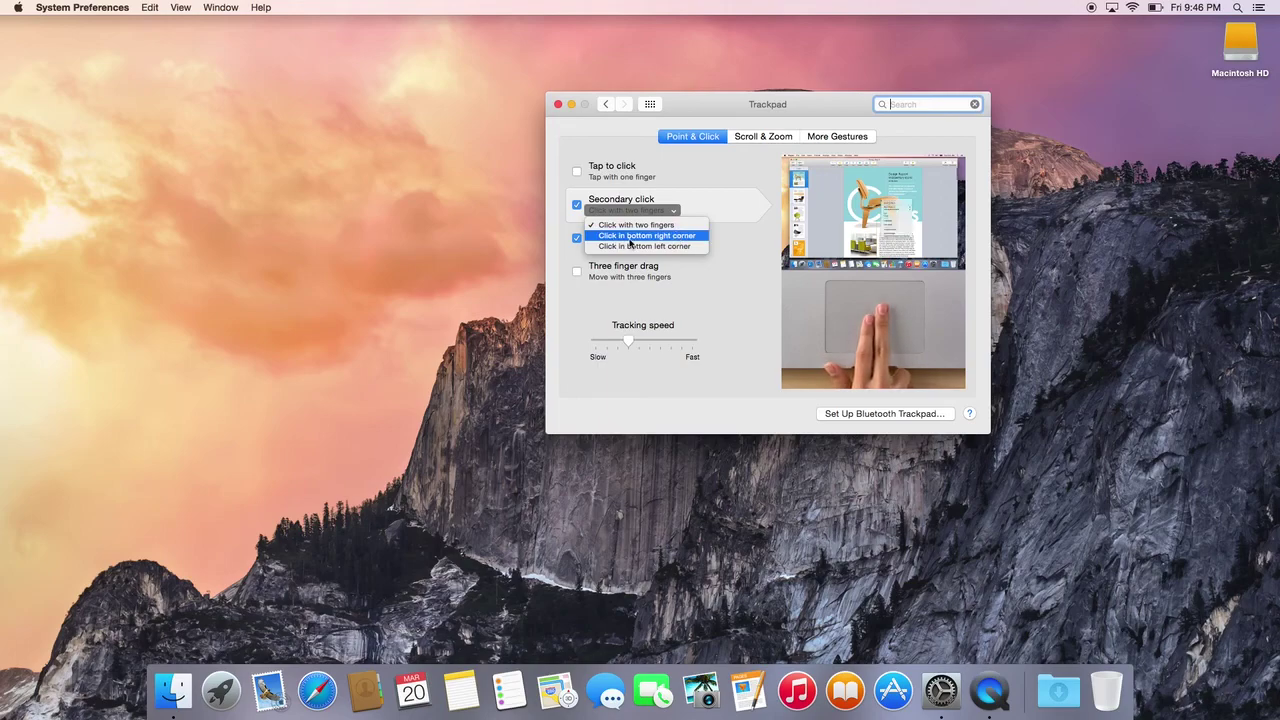
pyautogui.click(674, 238)
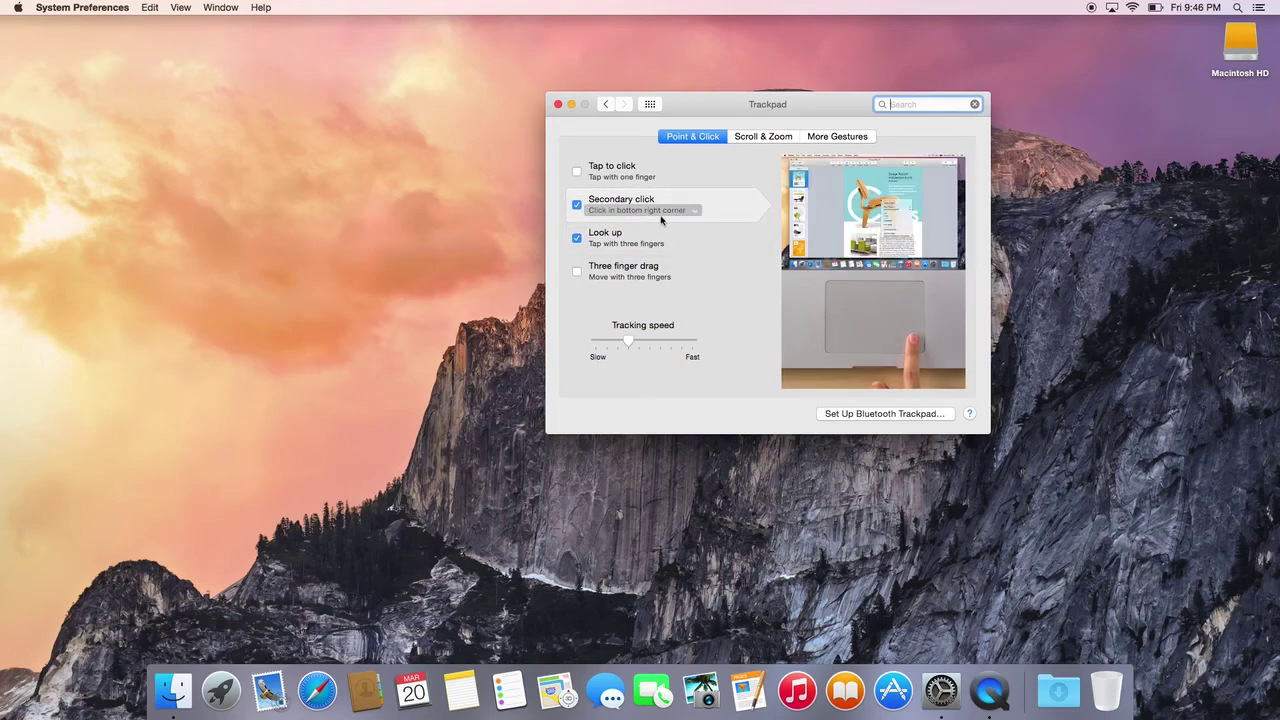
# - Set the trackpad's Secondary click to Click with two fingers, enable Tap to click, and return to the preferences overview
pyautogui.click(661, 212)
pyautogui.click(662, 224)
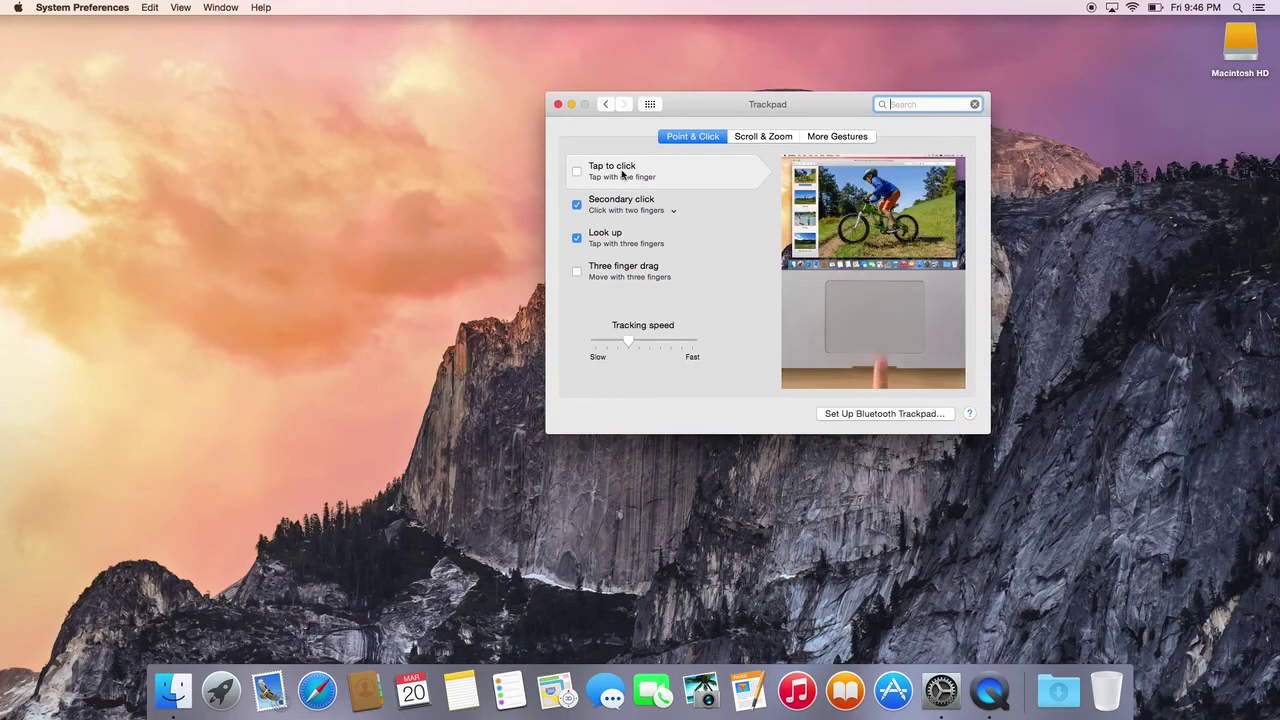
pyautogui.click(576, 172)
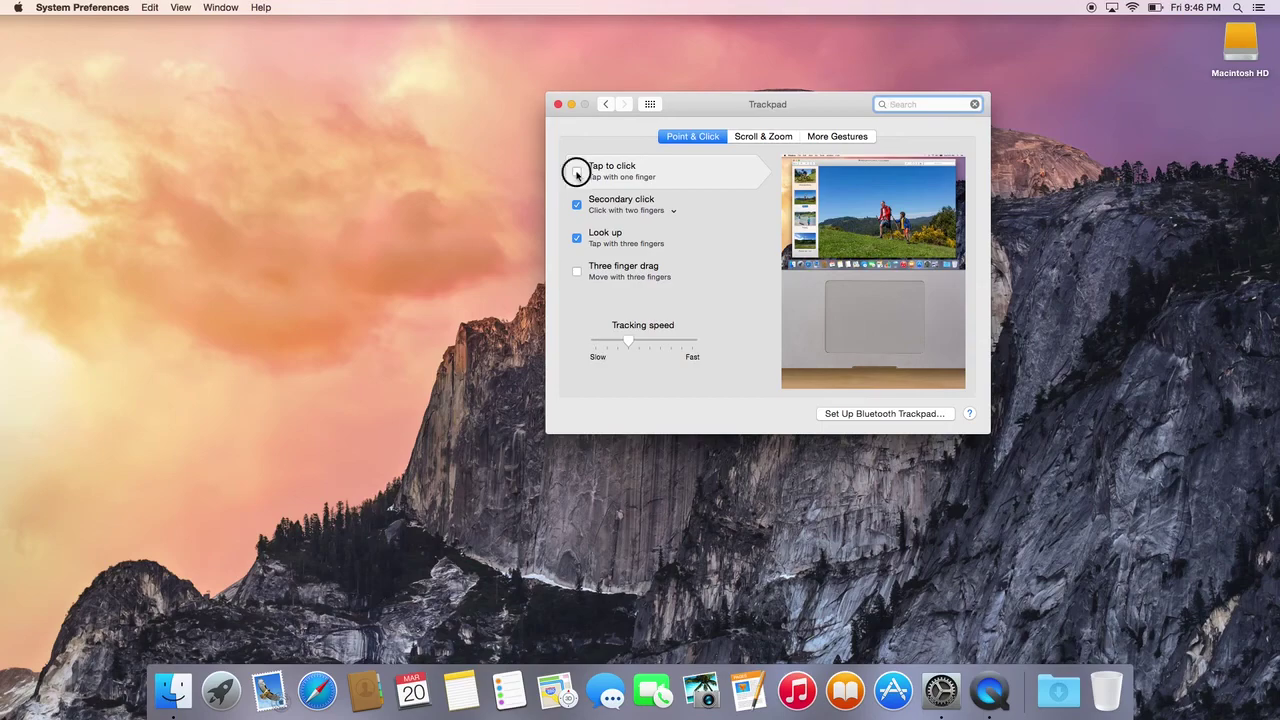
pyautogui.click(604, 106)
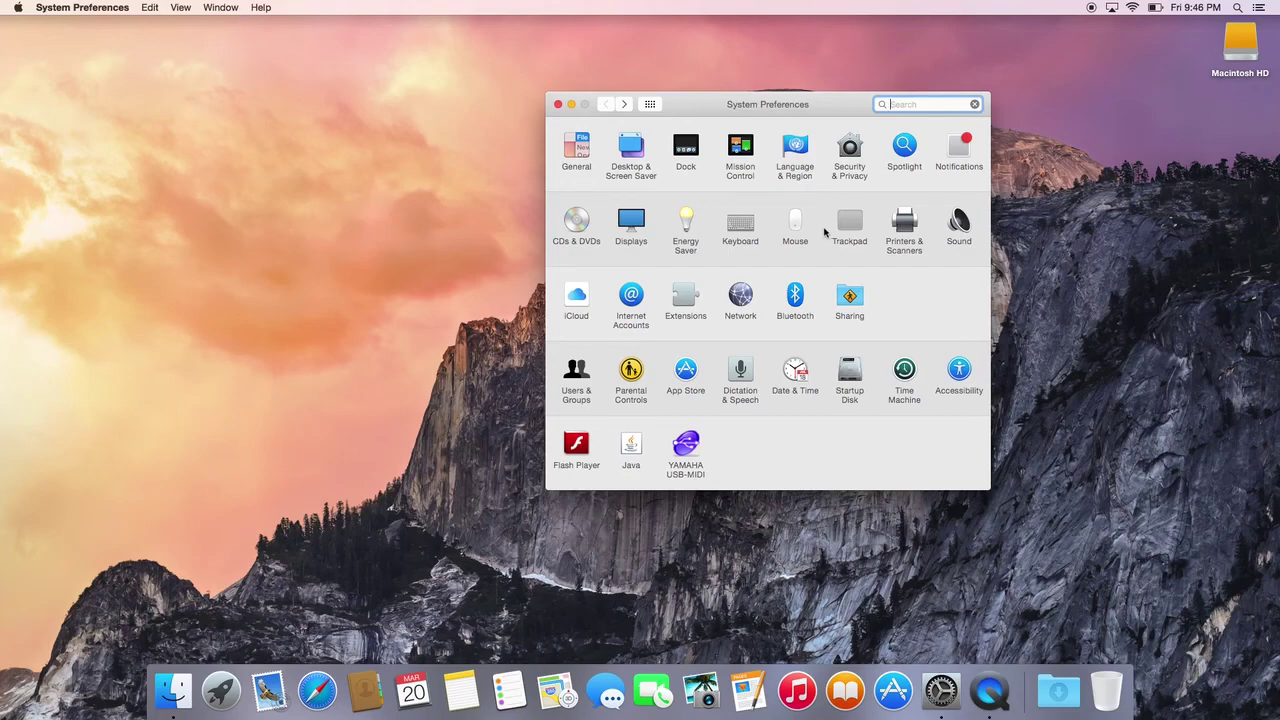
# - Review the Printers & Scanners settings and close System Preferences
pyautogui.click(906, 224)
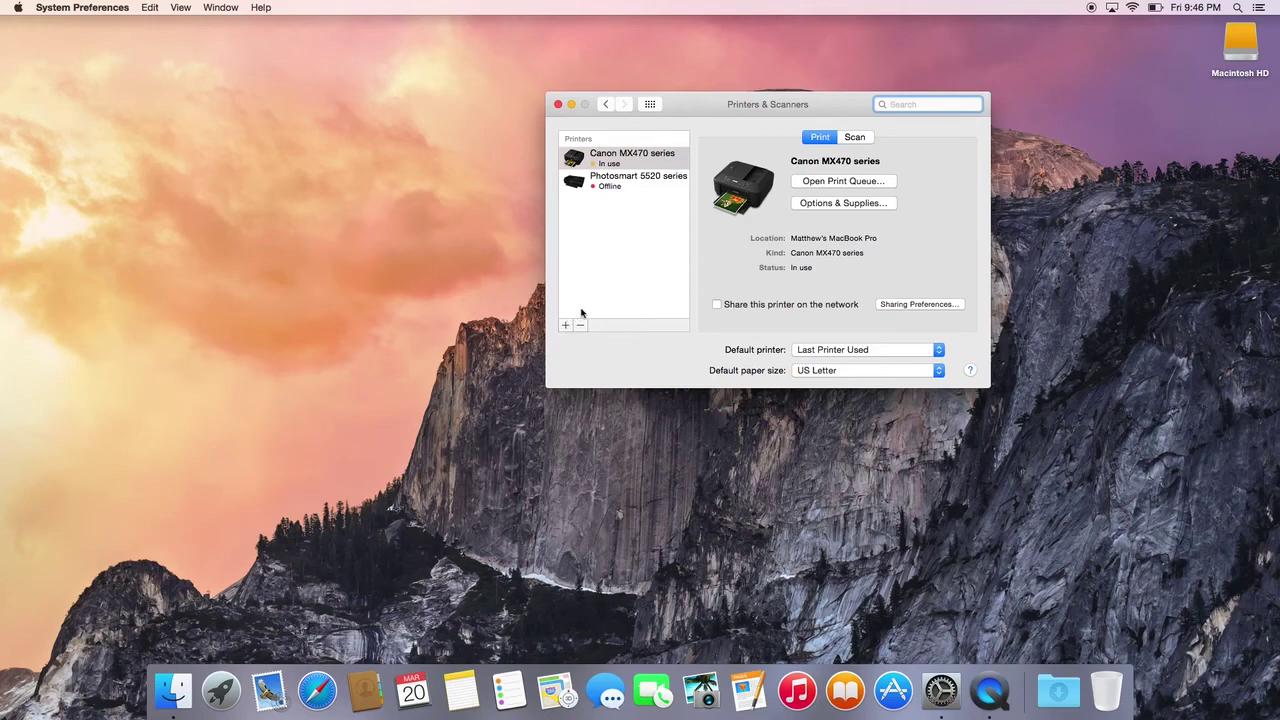
pyautogui.click(605, 105)
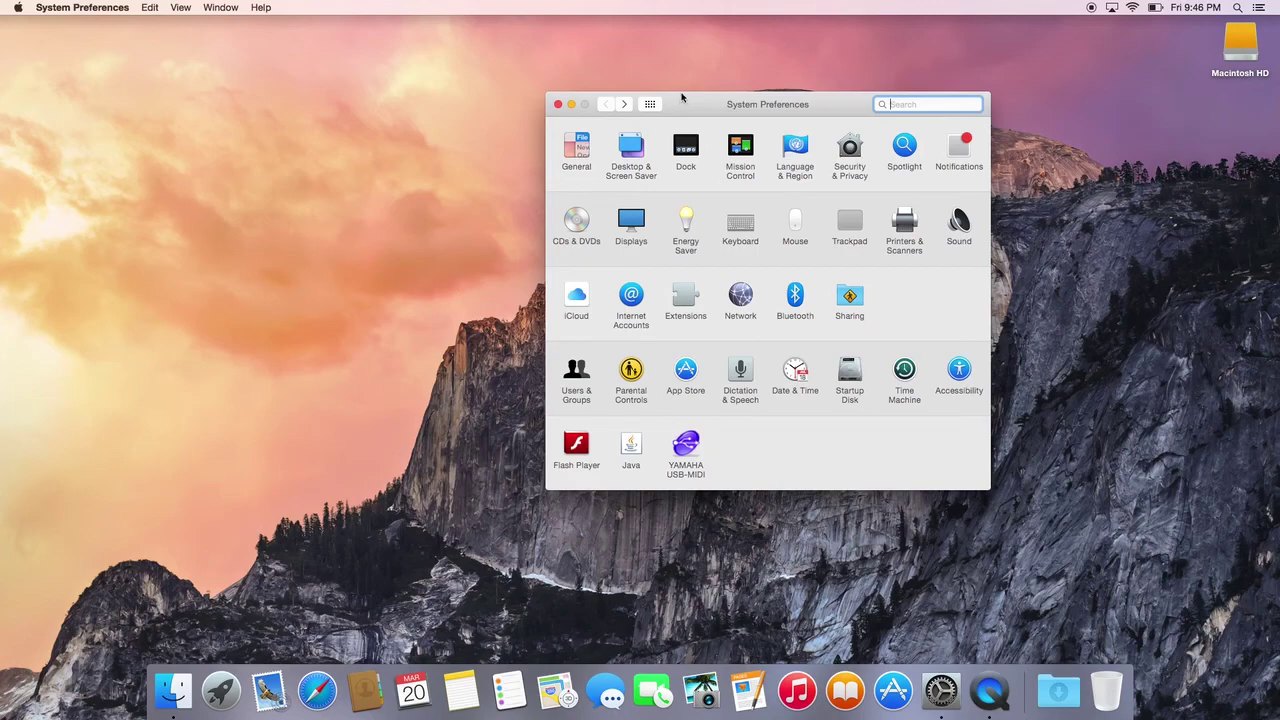
pyautogui.click(558, 104)
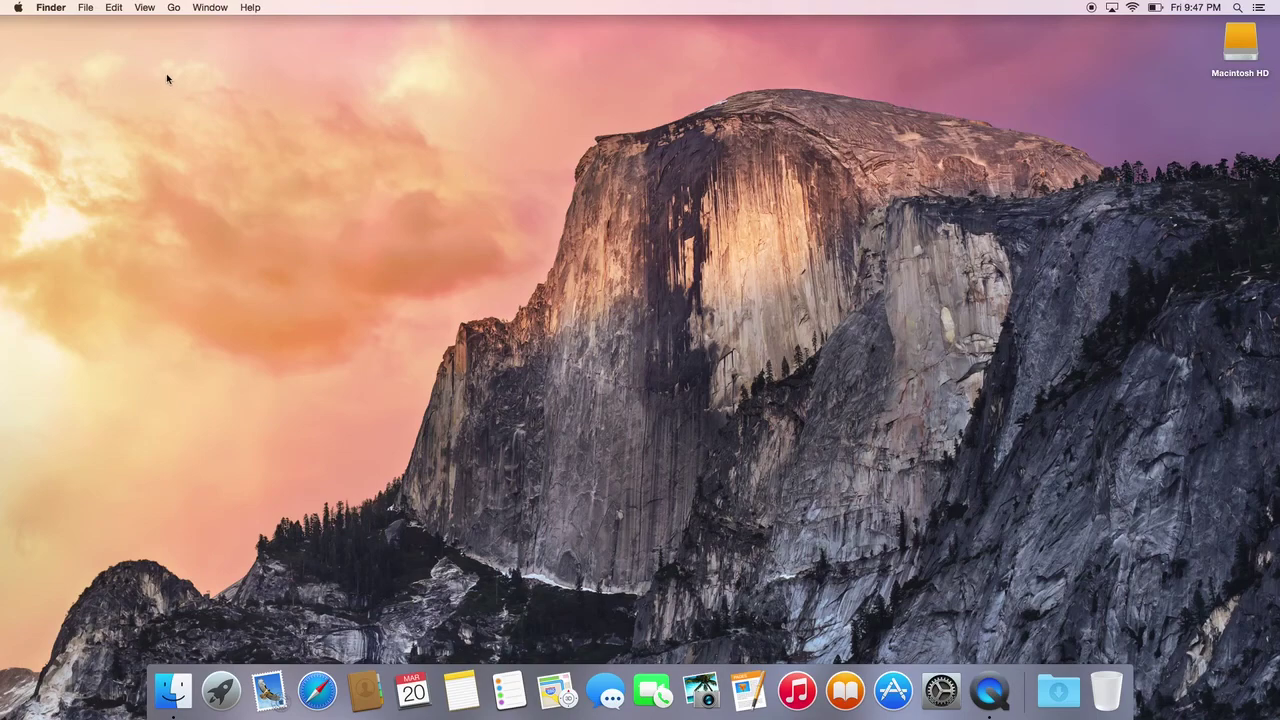
# - In Finder's preferences, try toggling external disks and hard disks on the desktop, restore the original choices and close the preferences
pyautogui.click(59, 12)
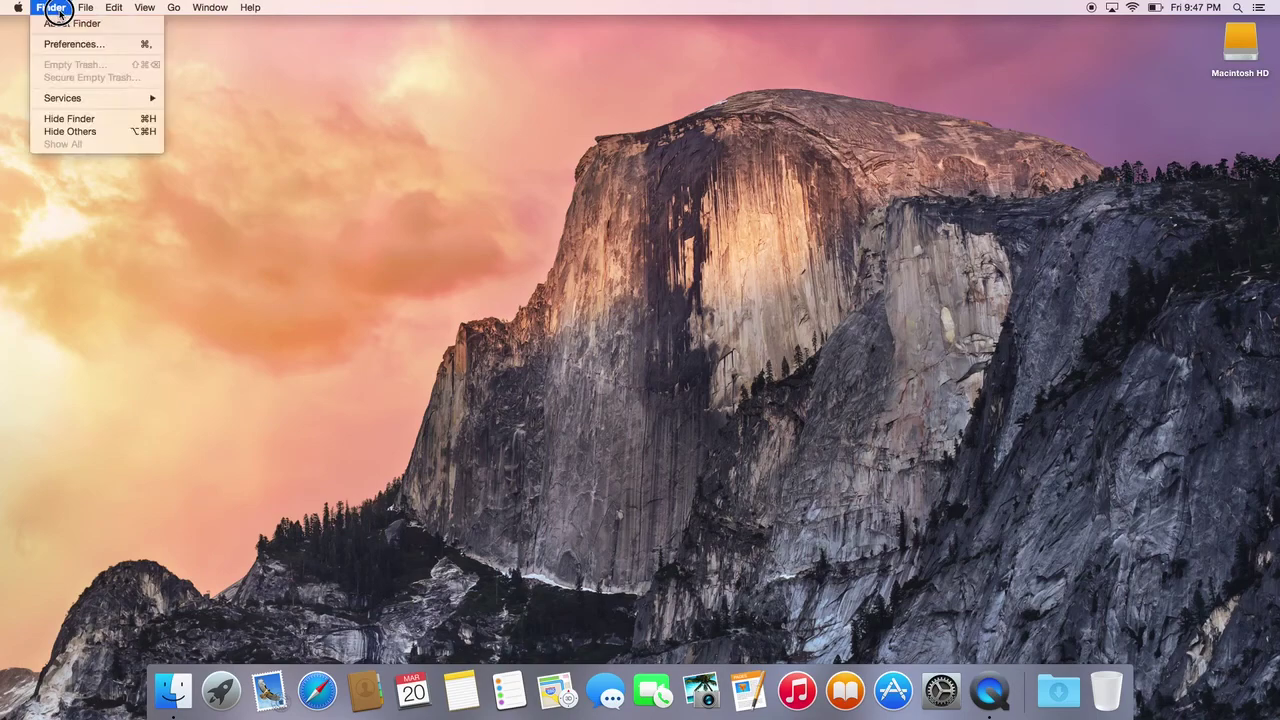
pyautogui.click(58, 46)
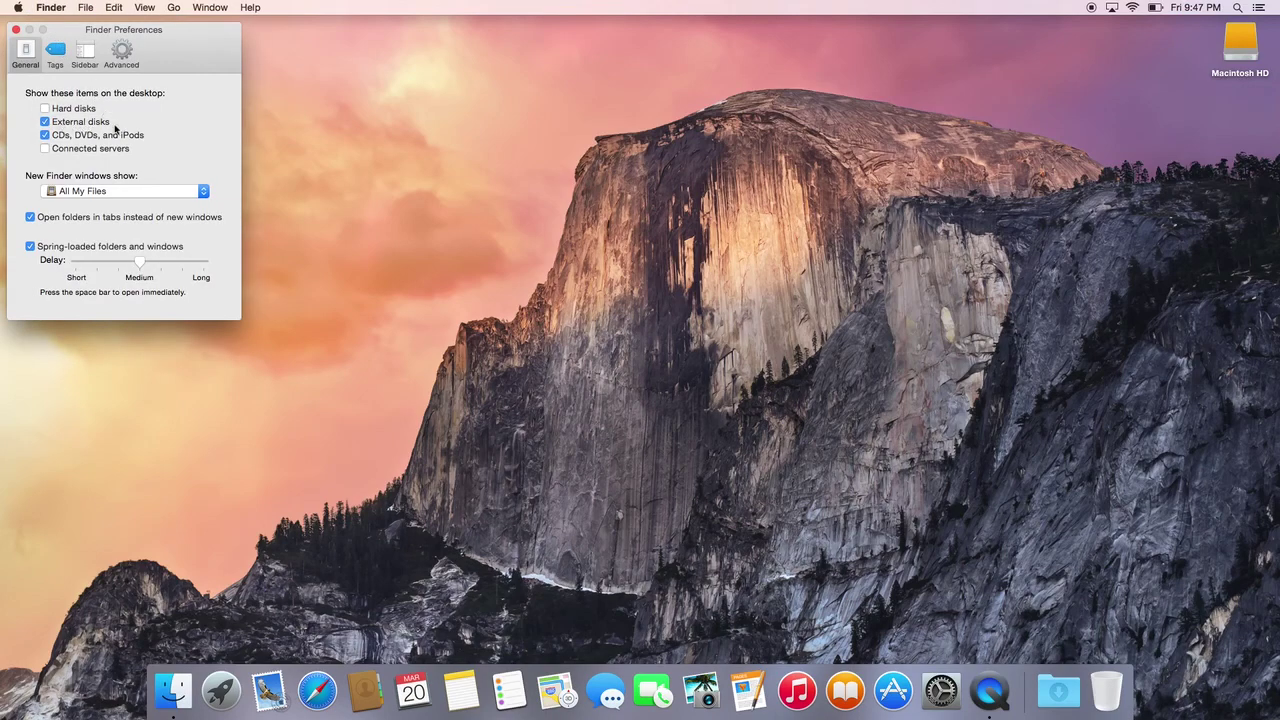
pyautogui.click(57, 122)
pyautogui.click(57, 122)
pyautogui.click(68, 110)
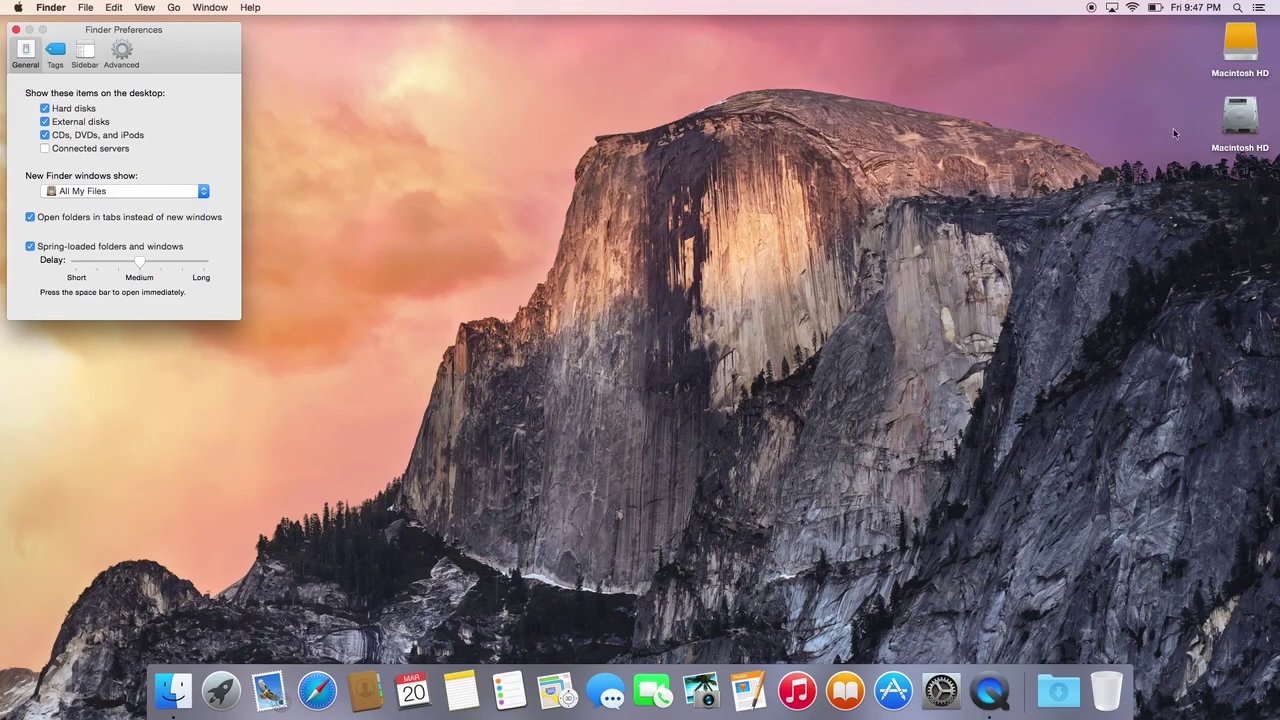
pyautogui.click(64, 110)
pyautogui.click(16, 31)
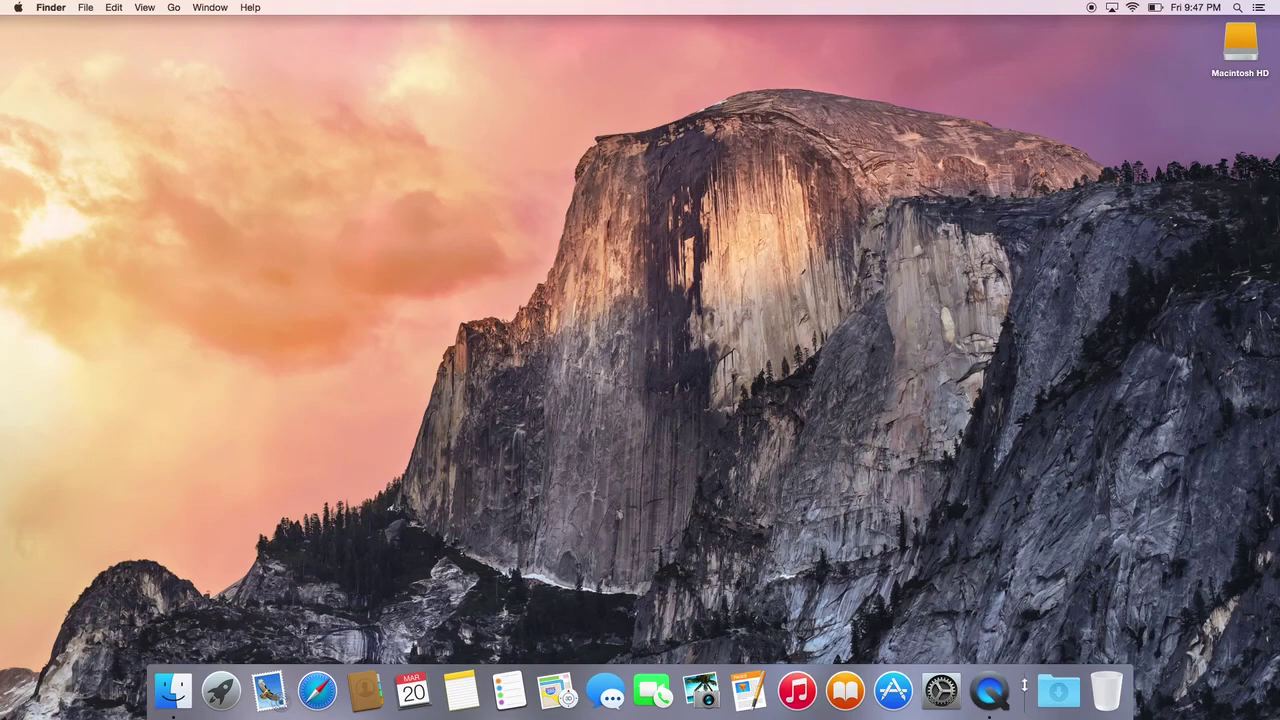
# - Enlarge the Dock slightly, try it along the screen's left edge, and return it to the bottom edge
pyautogui.moveTo(1025, 686); pyautogui.dragTo(1052, 686)
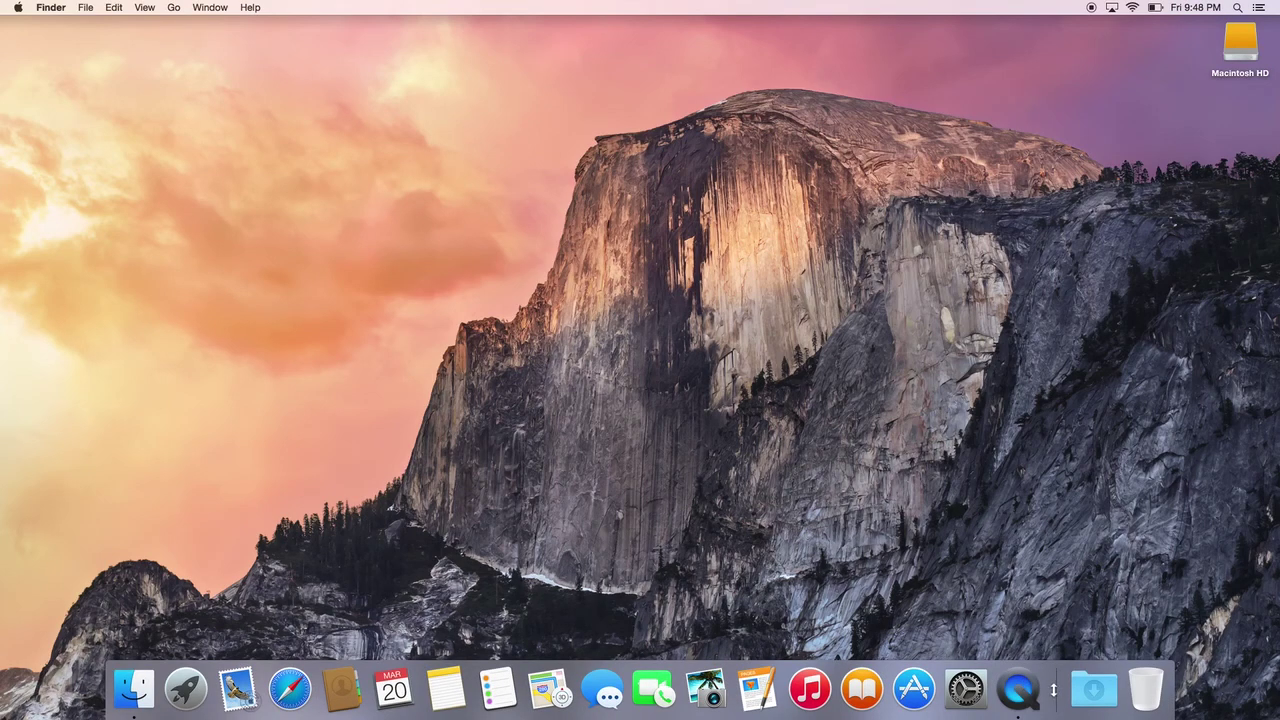
pyautogui.moveTo(1057, 683); pyautogui.dragTo(129, 380)
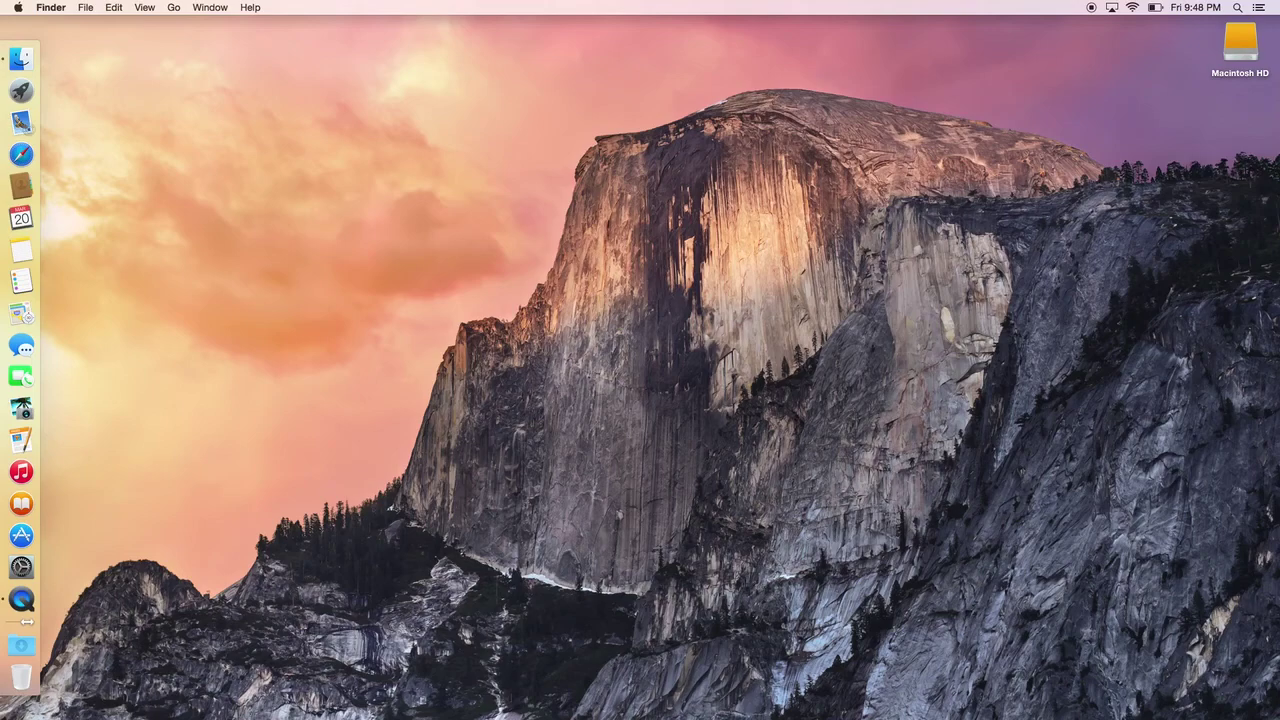
pyautogui.moveTo(27, 622); pyautogui.dragTo(43, 643)
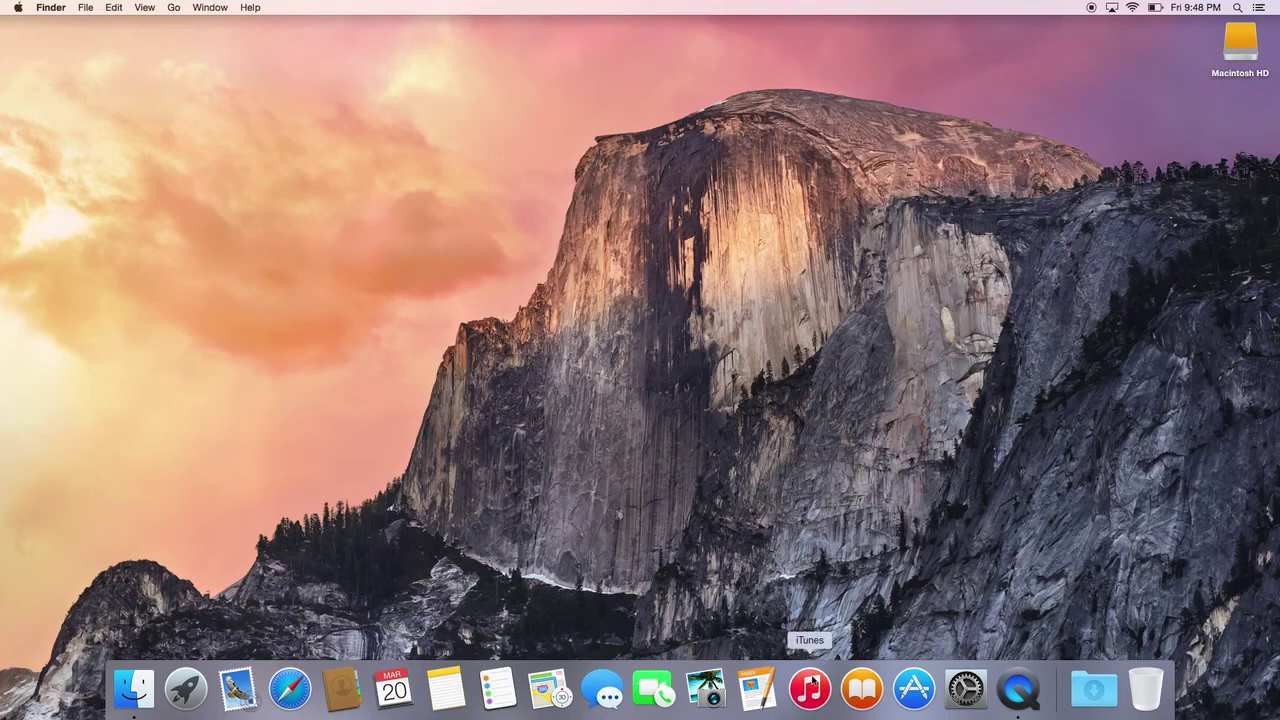
# - Open a Safari window, stretch its lower edge down to the Dock, and close the window
pyautogui.click(290, 688)
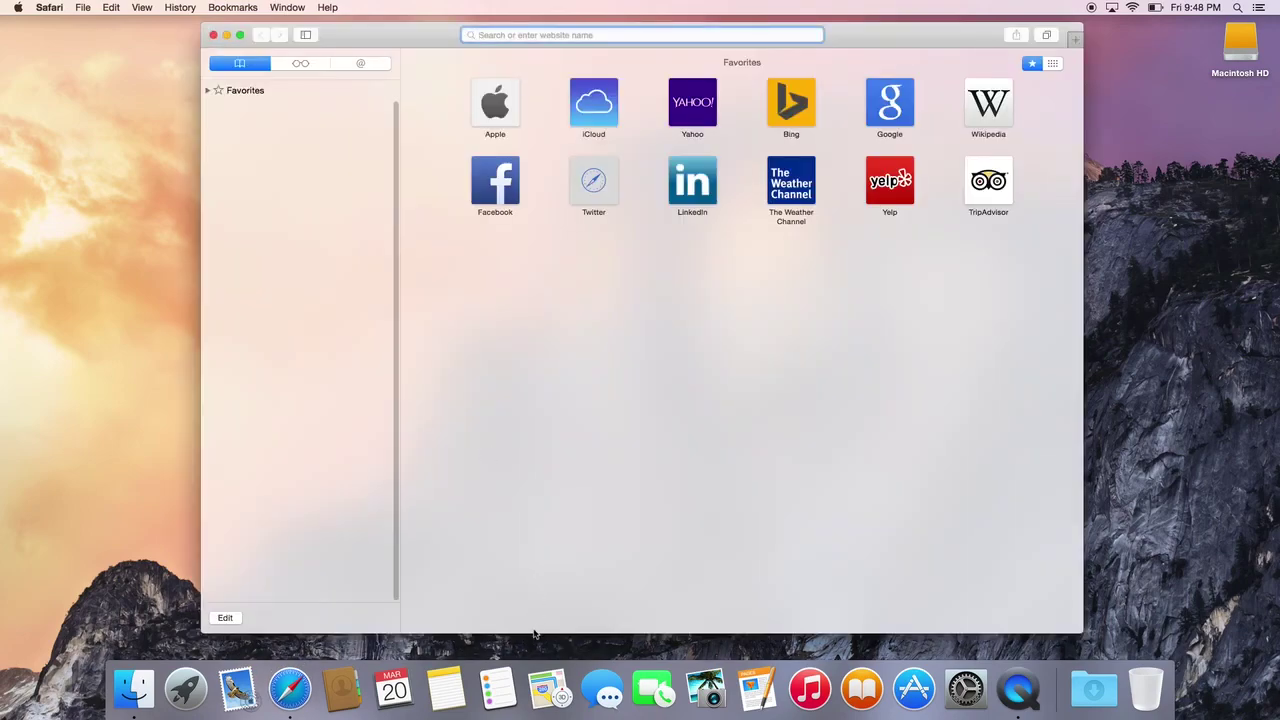
pyautogui.click(532, 633)
pyautogui.moveTo(532, 633)
pyautogui.mouseDown()
pyautogui.moveTo(541, 708)
pyautogui.moveTo(532, 622)
pyautogui.mouseUp()
pyautogui.moveTo(537, 690); pyautogui.dragTo(537, 700)
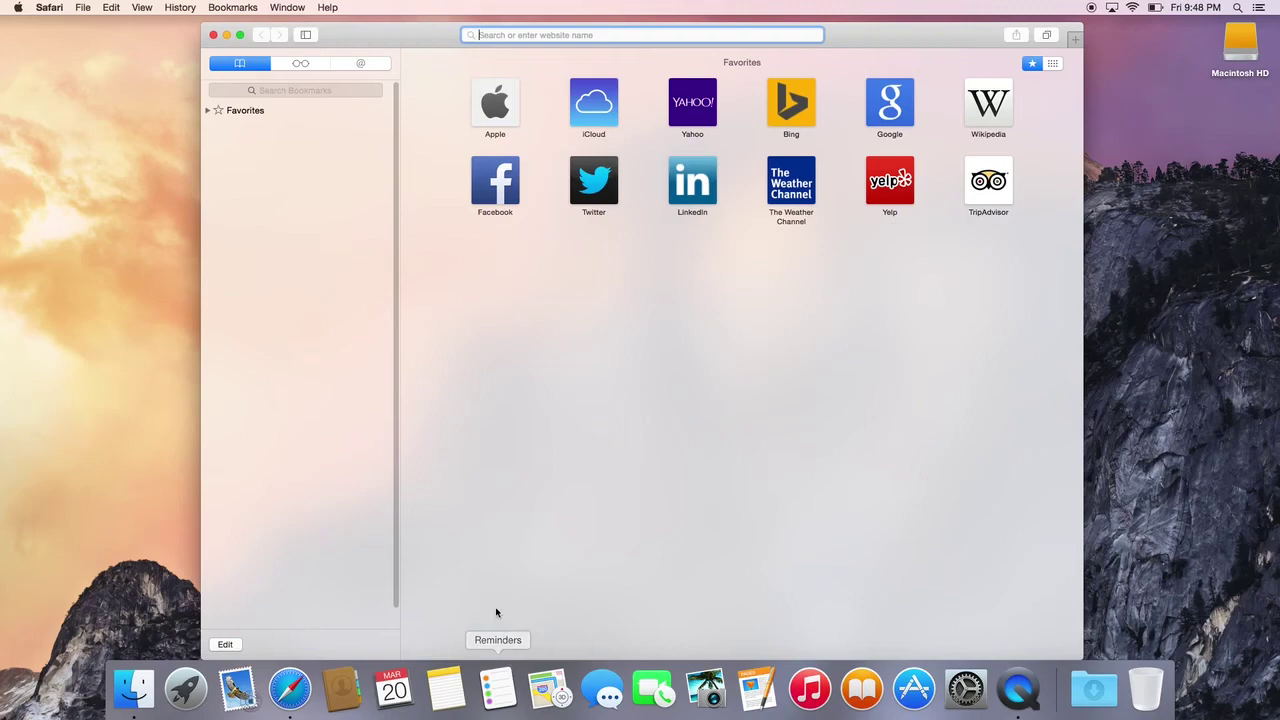
pyautogui.click(214, 37)
# - Open the Dock settings in System Preferences and enable Automatically hide and show the Dock
pyautogui.click(965, 688)
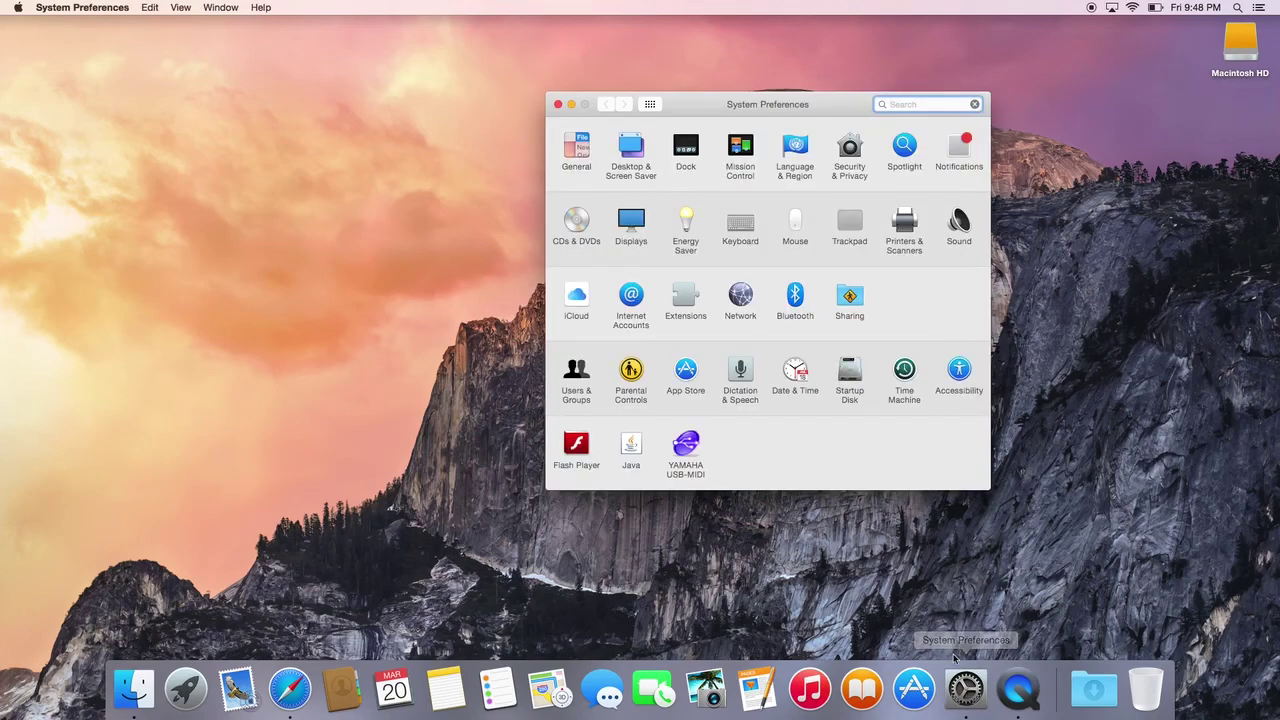
pyautogui.click(686, 150)
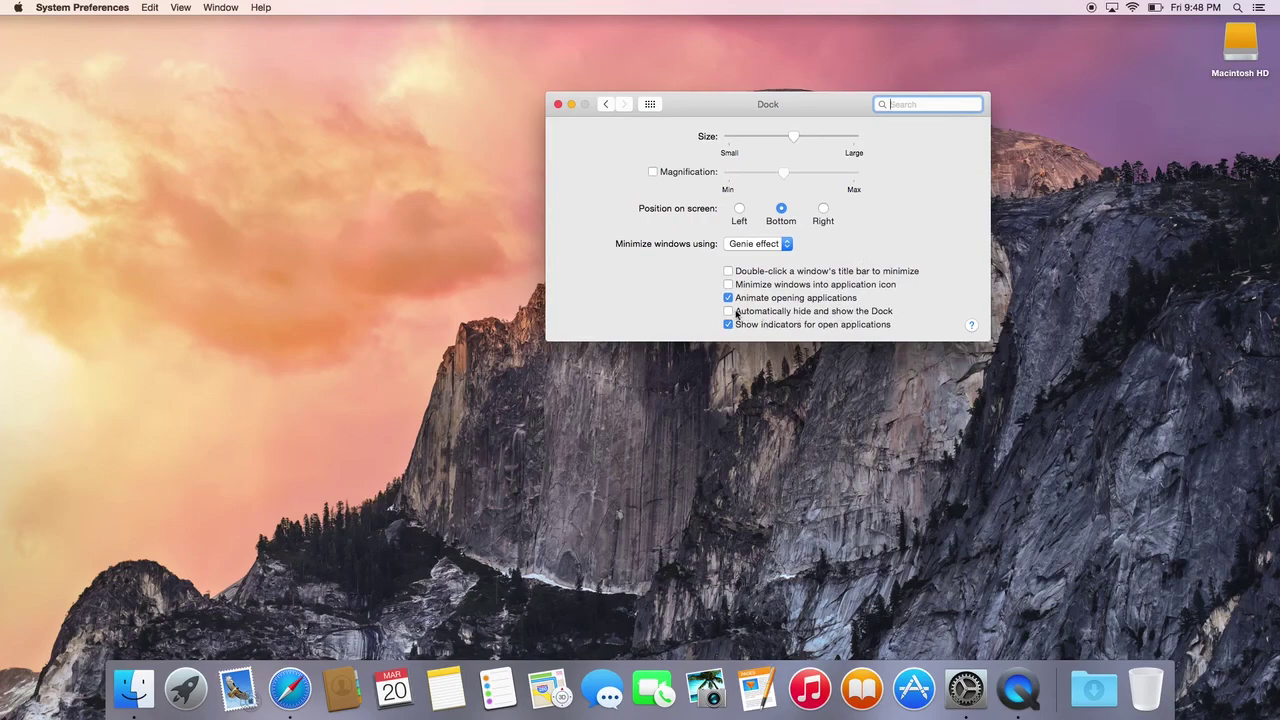
pyautogui.click(729, 312)
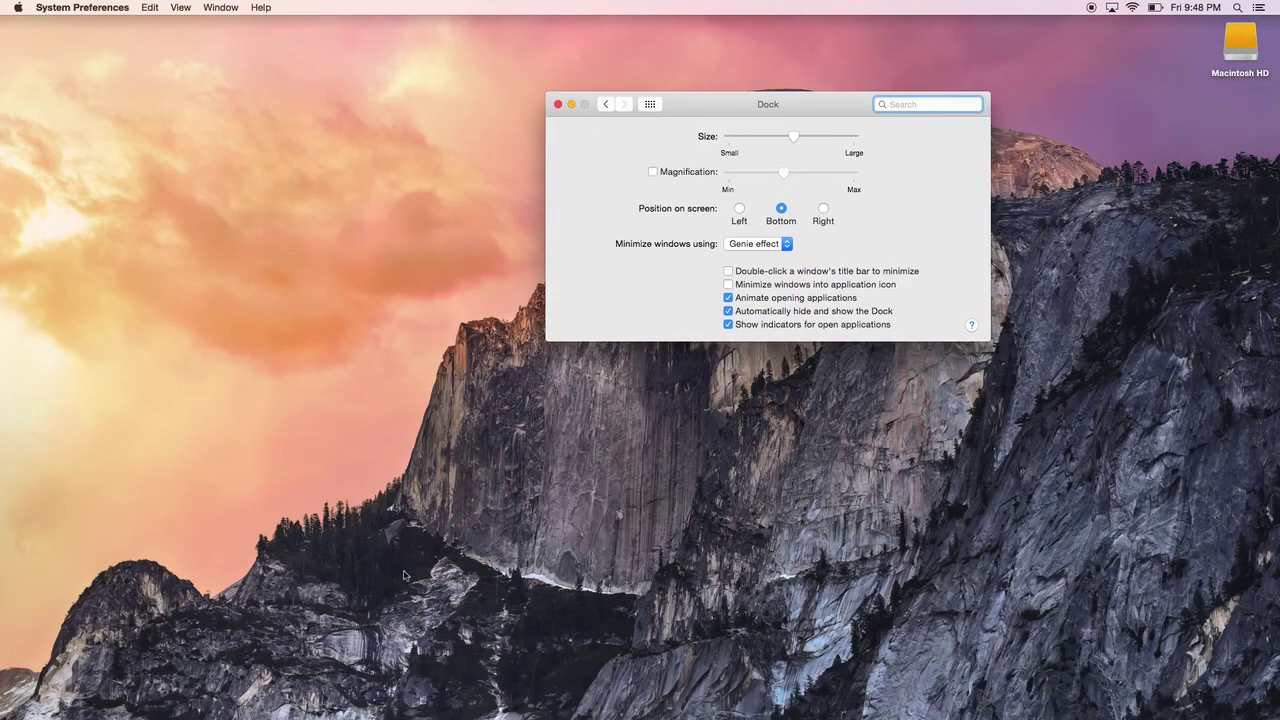
# - Test the hidden Dock by opening Safari, stretching its window to the screen's bottom edge and revealing the Dock, and quit Safari
pyautogui.click(287, 701)
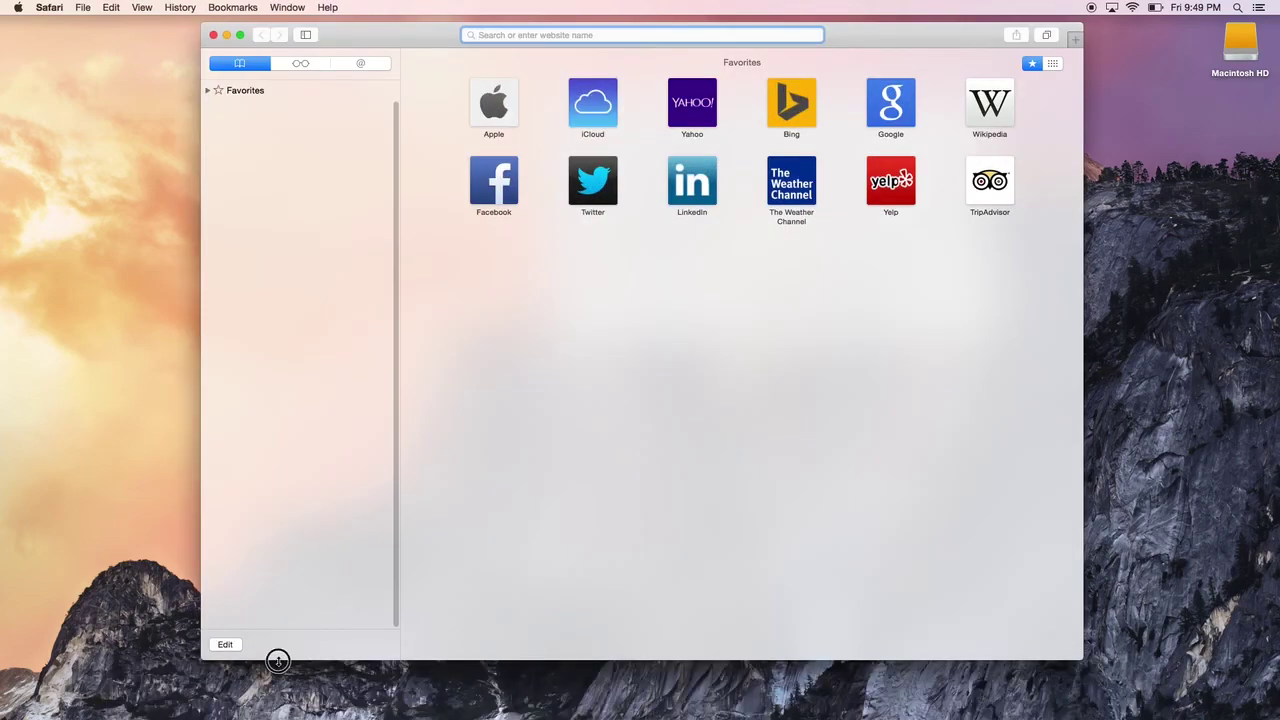
pyautogui.moveTo(278, 659); pyautogui.dragTo(274, 712)
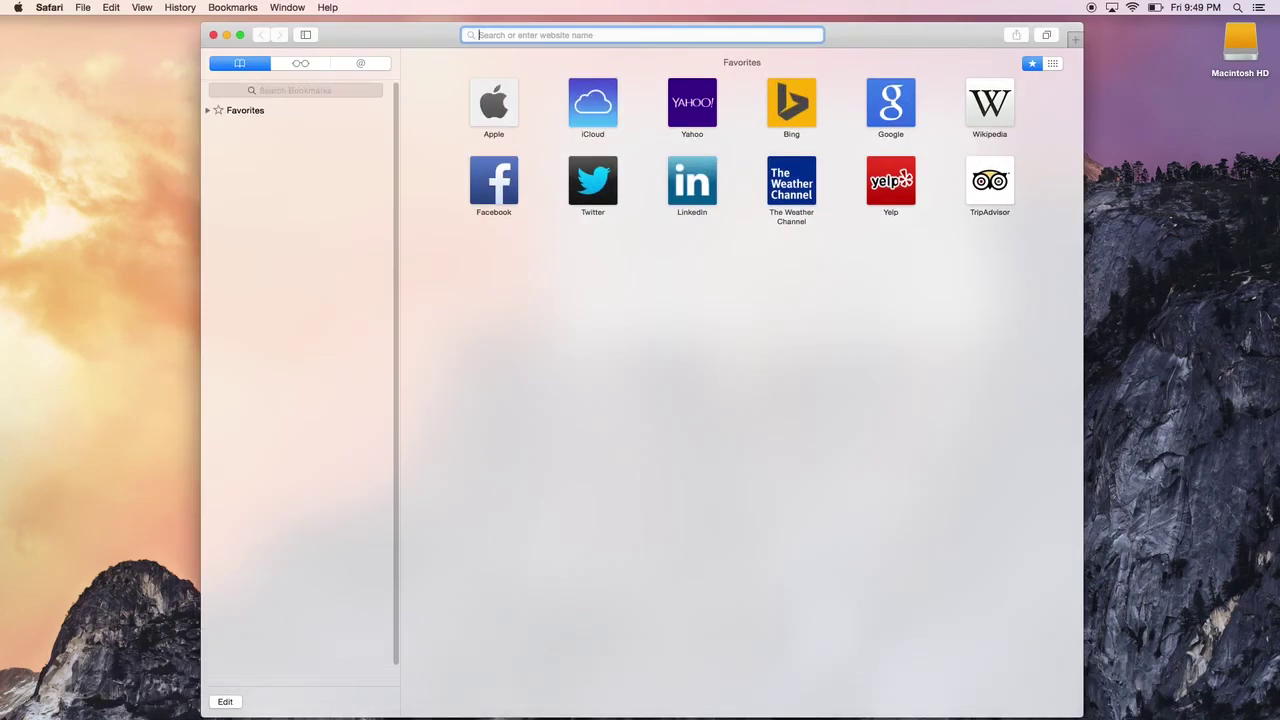
pyautogui.moveTo(341, 700)
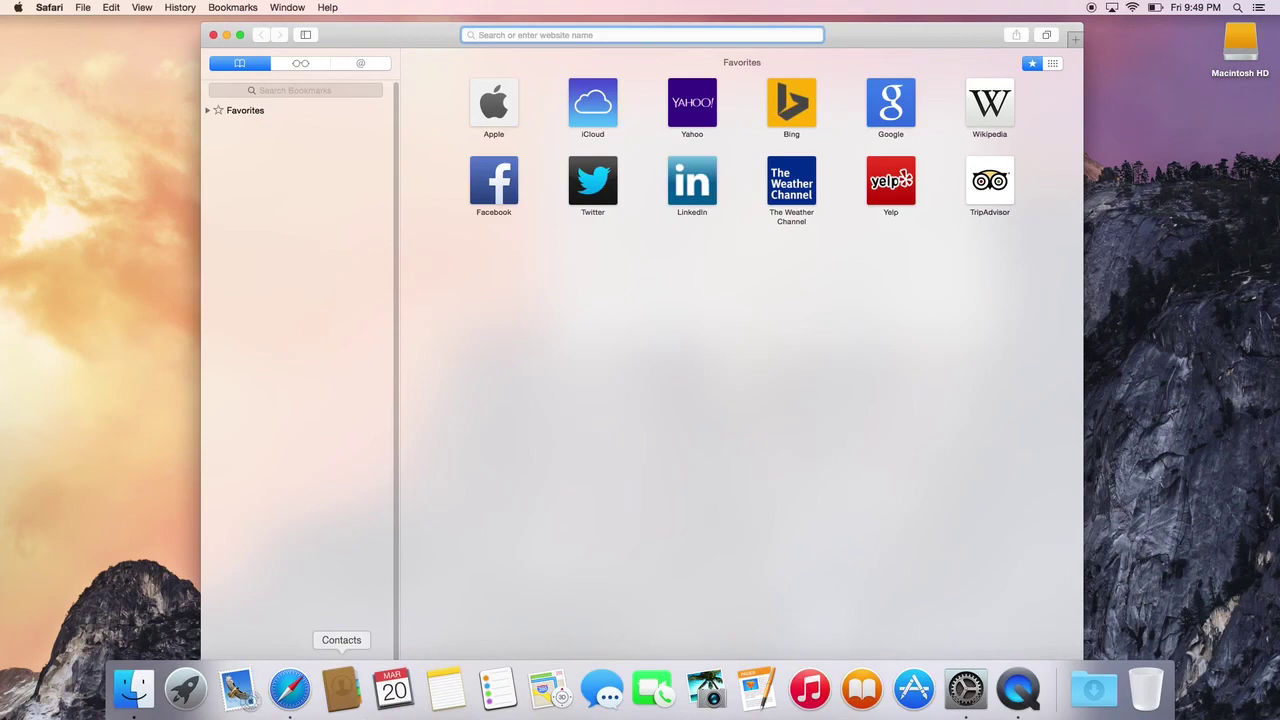
pyautogui.click(38, 7)
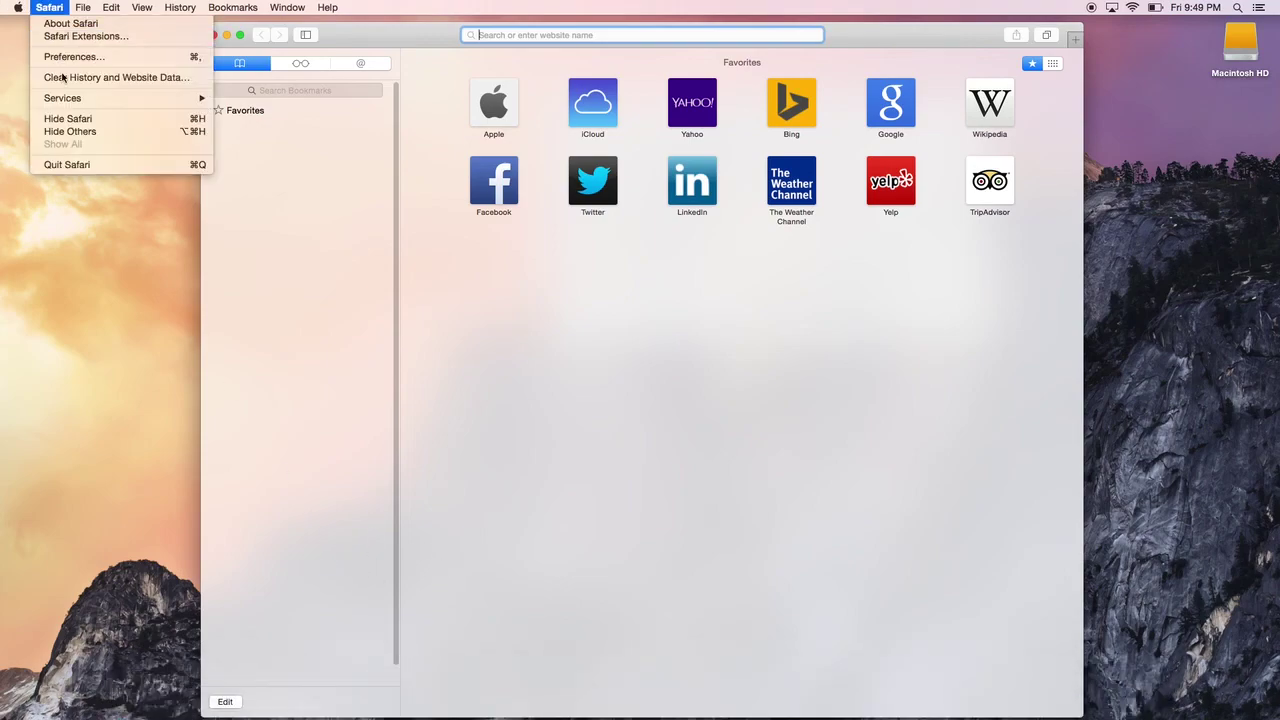
pyautogui.click(65, 163)
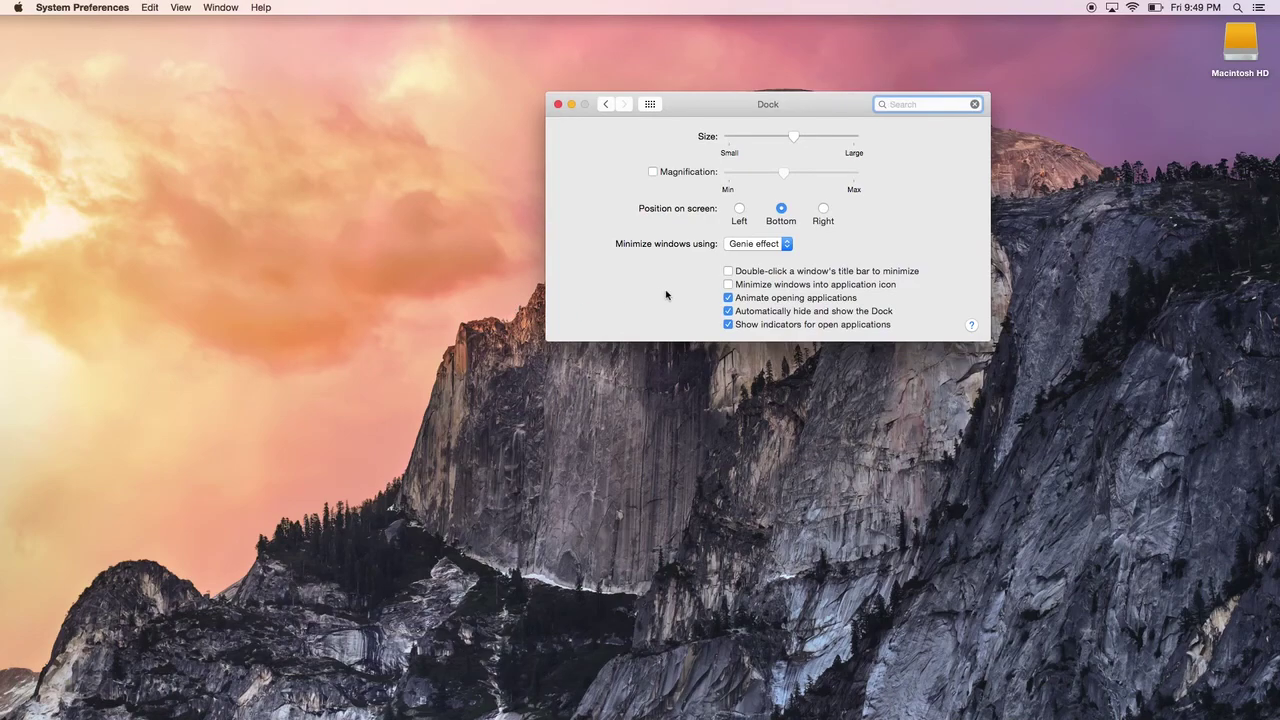
# - Disable Automatically hide and show the Dock
pyautogui.click(728, 312)
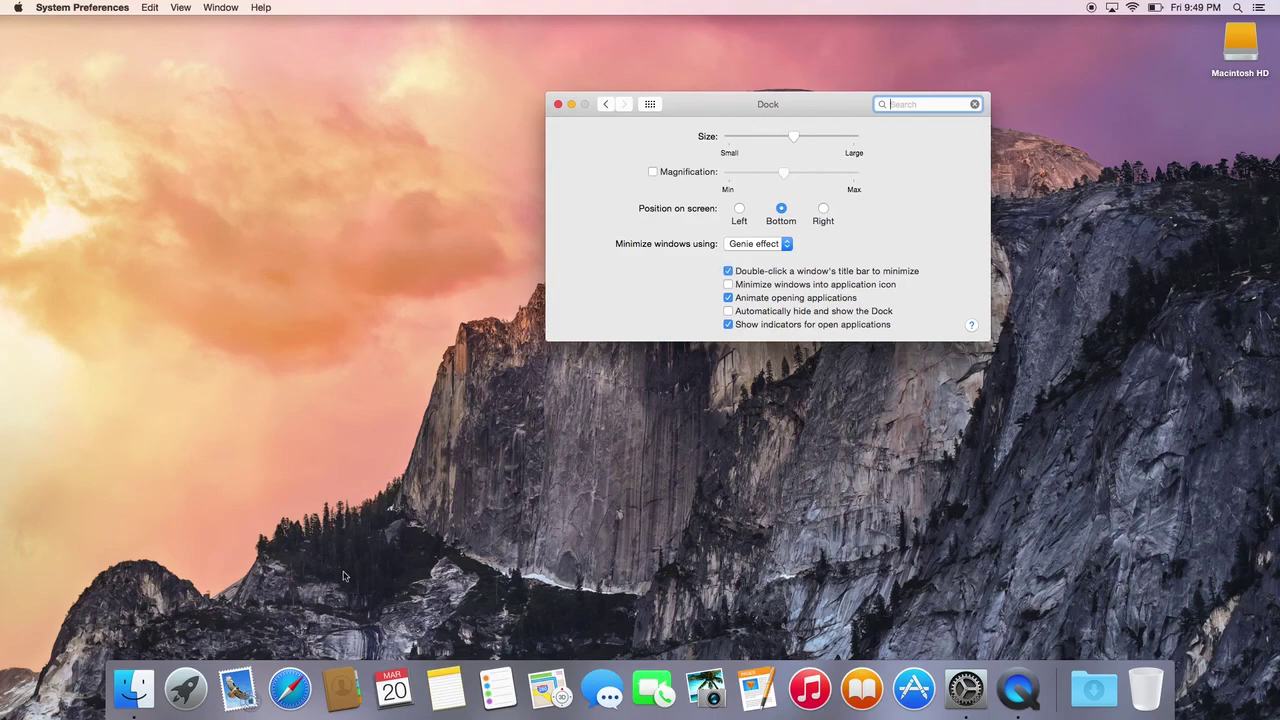
# - Open Safari, minimize its window into the Dock and restore it
pyautogui.click(289, 688)
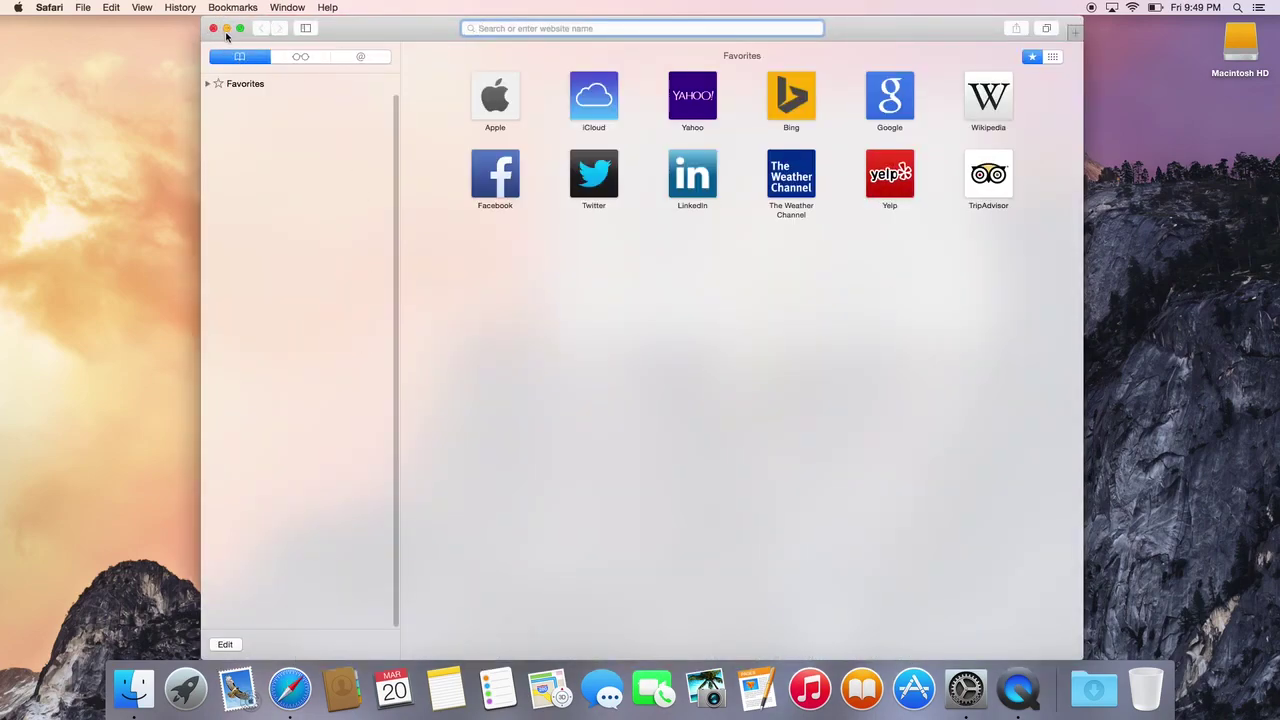
pyautogui.click(227, 29)
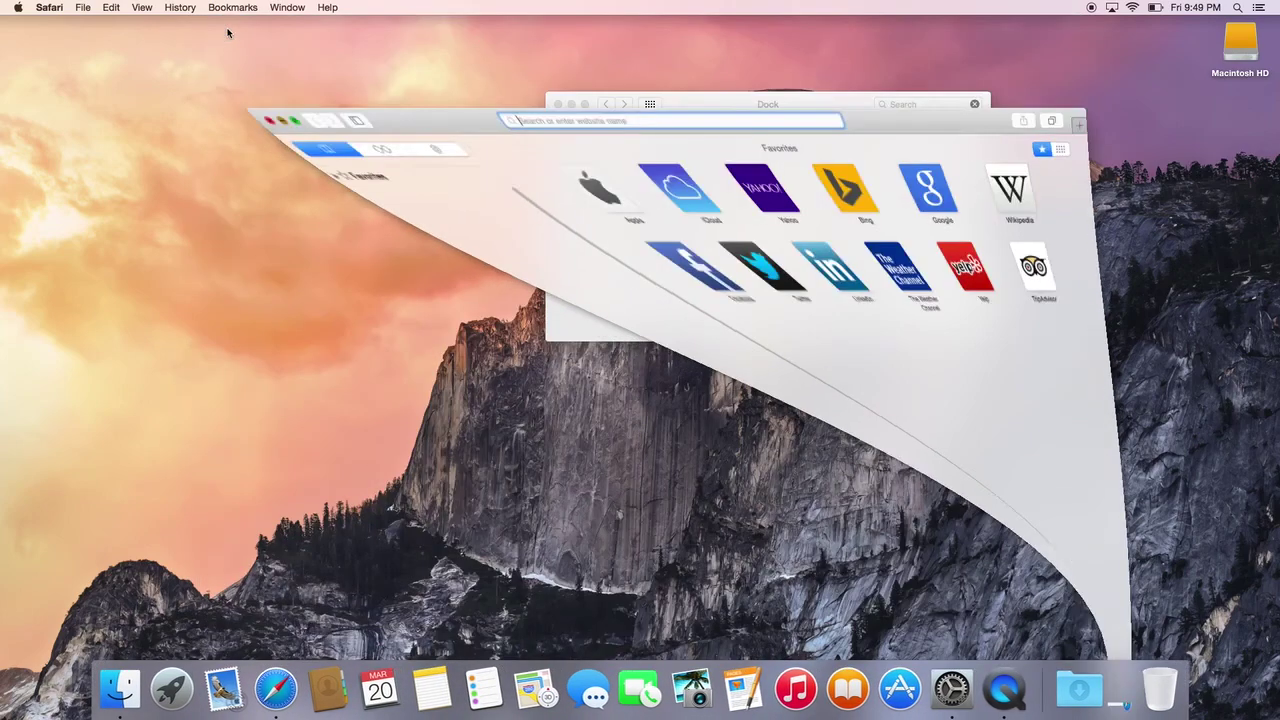
pyautogui.click(1122, 688)
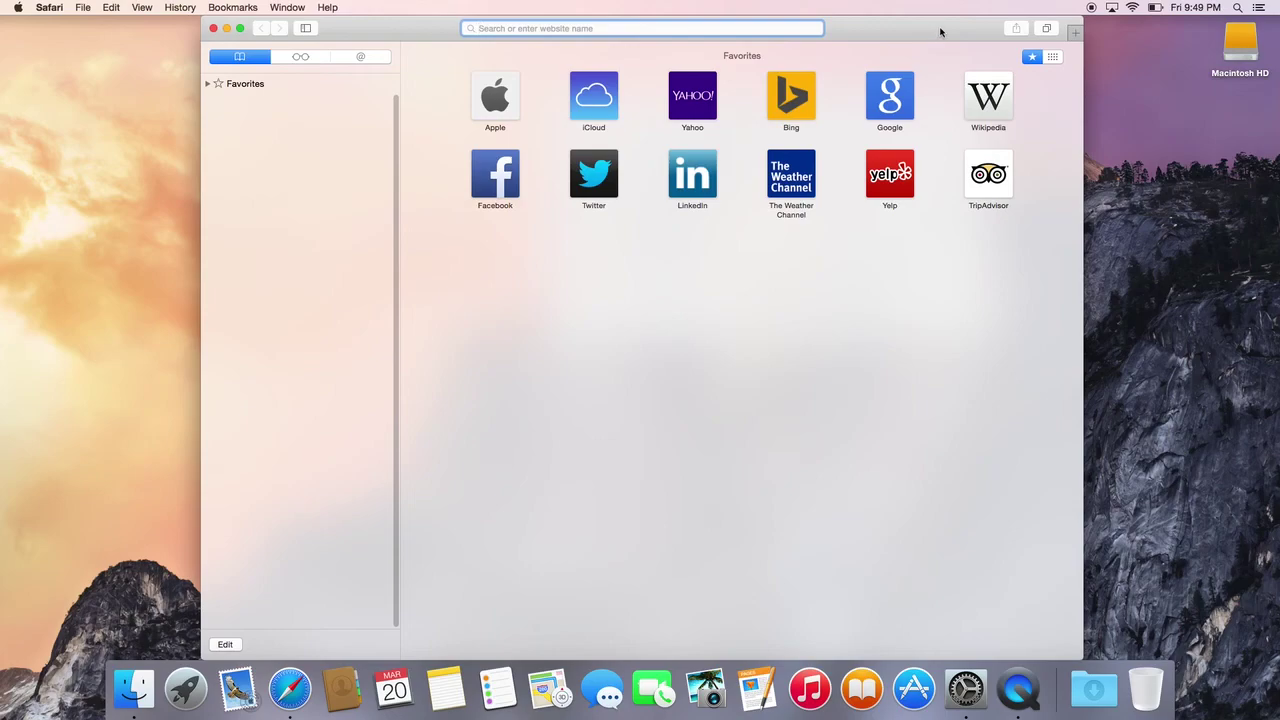
# - Test minimizing the Safari window through its title bar, restoring it from the Dock each time
pyautogui.doubleClick(939, 28)
pyautogui.click(1116, 688)
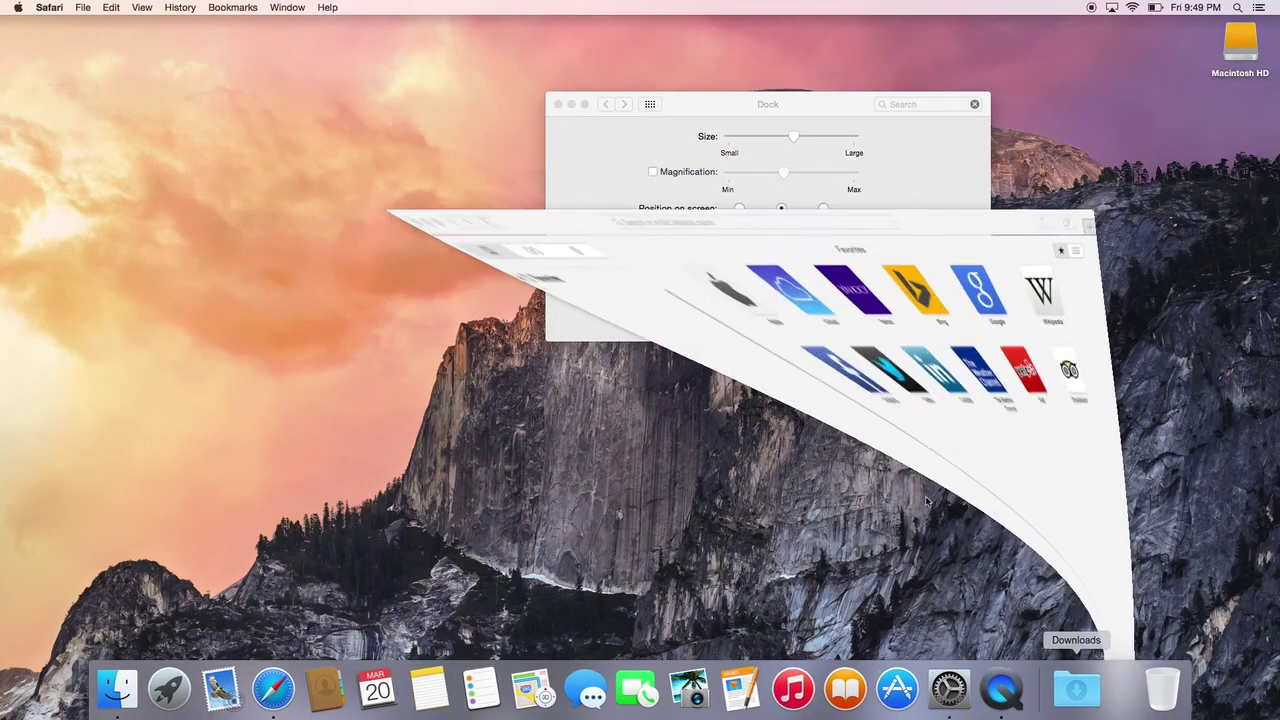
pyautogui.doubleClick(380, 26)
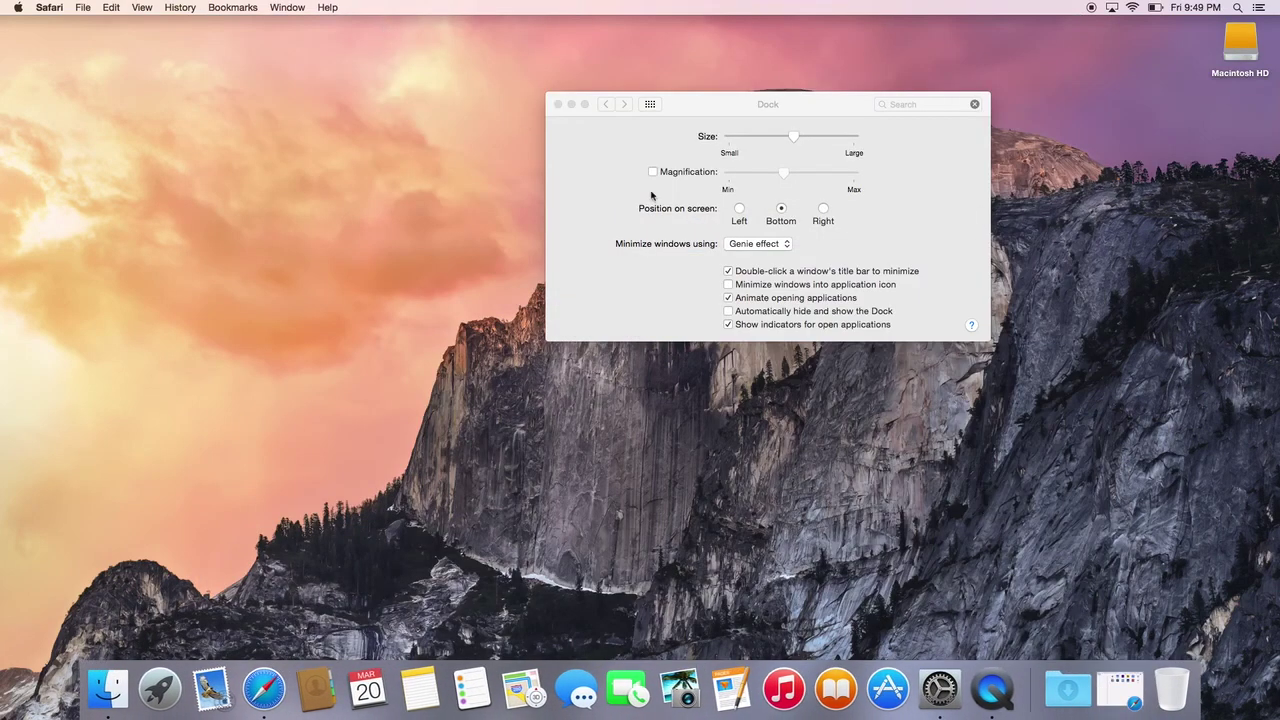
pyautogui.click(1120, 686)
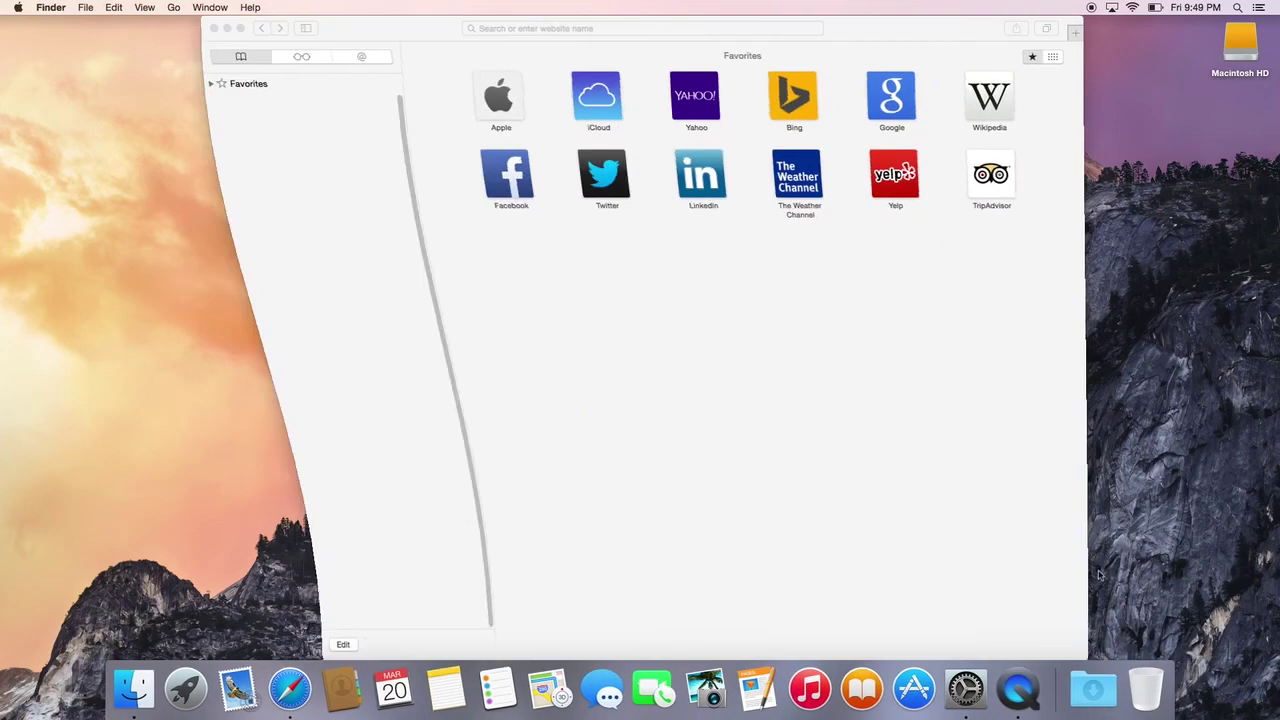
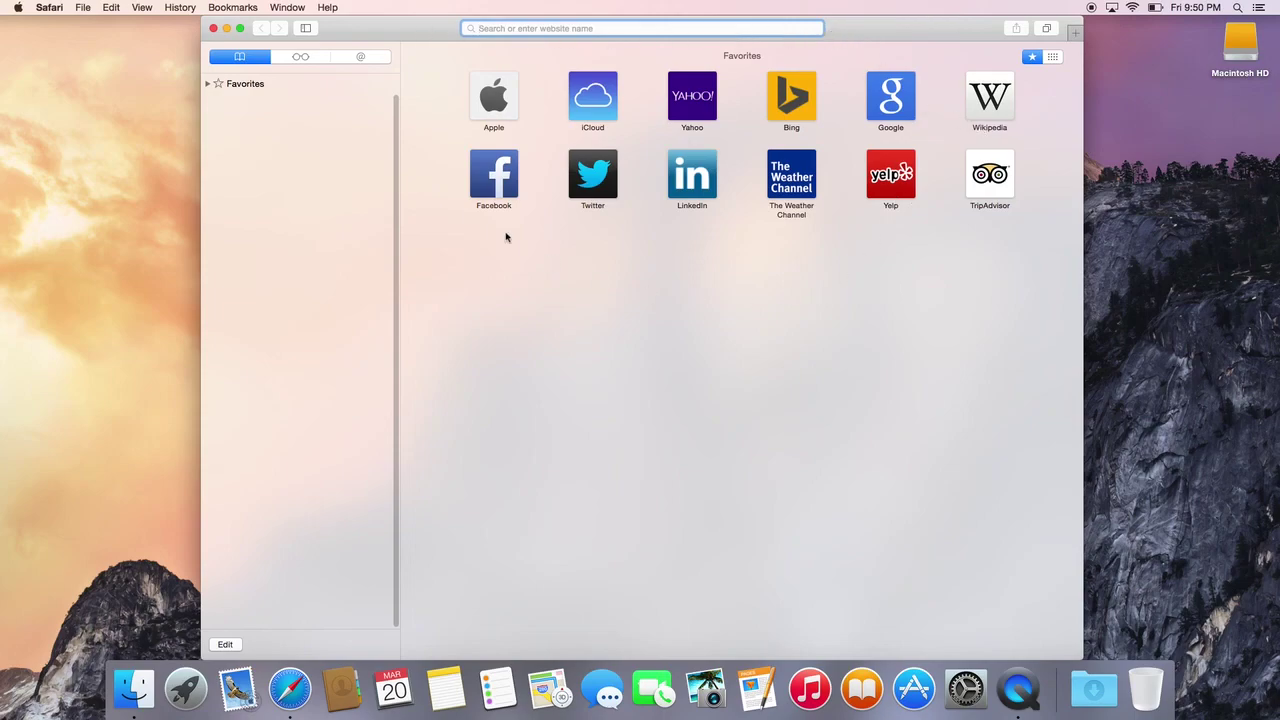
# - Open a new tab in the Safari window and close the extra tab
pyautogui.click(89, 12)
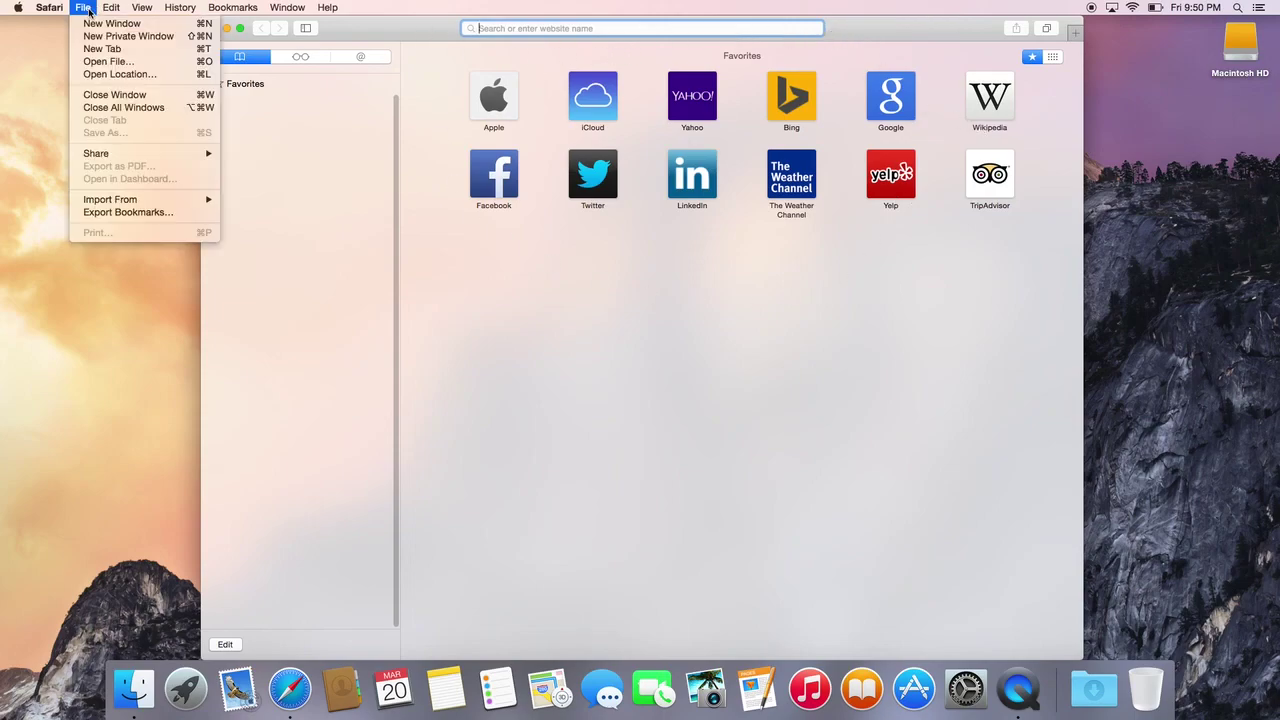
pyautogui.click(94, 50)
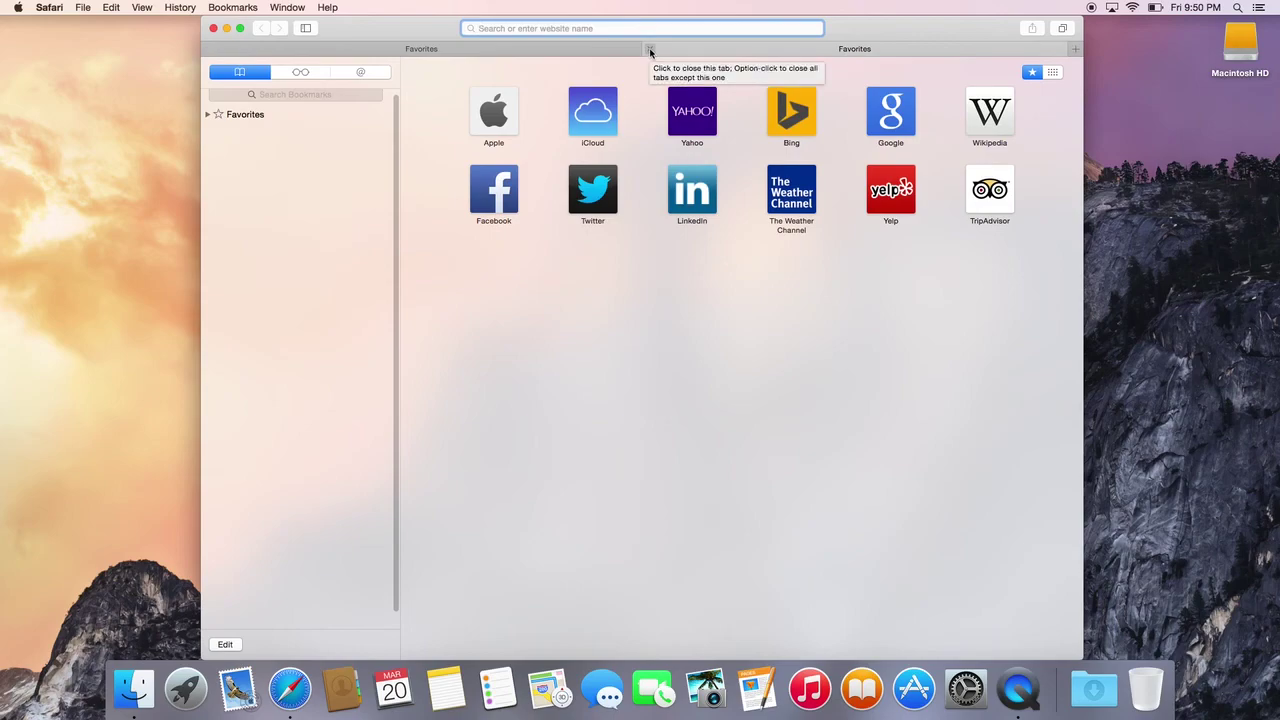
pyautogui.click(650, 52)
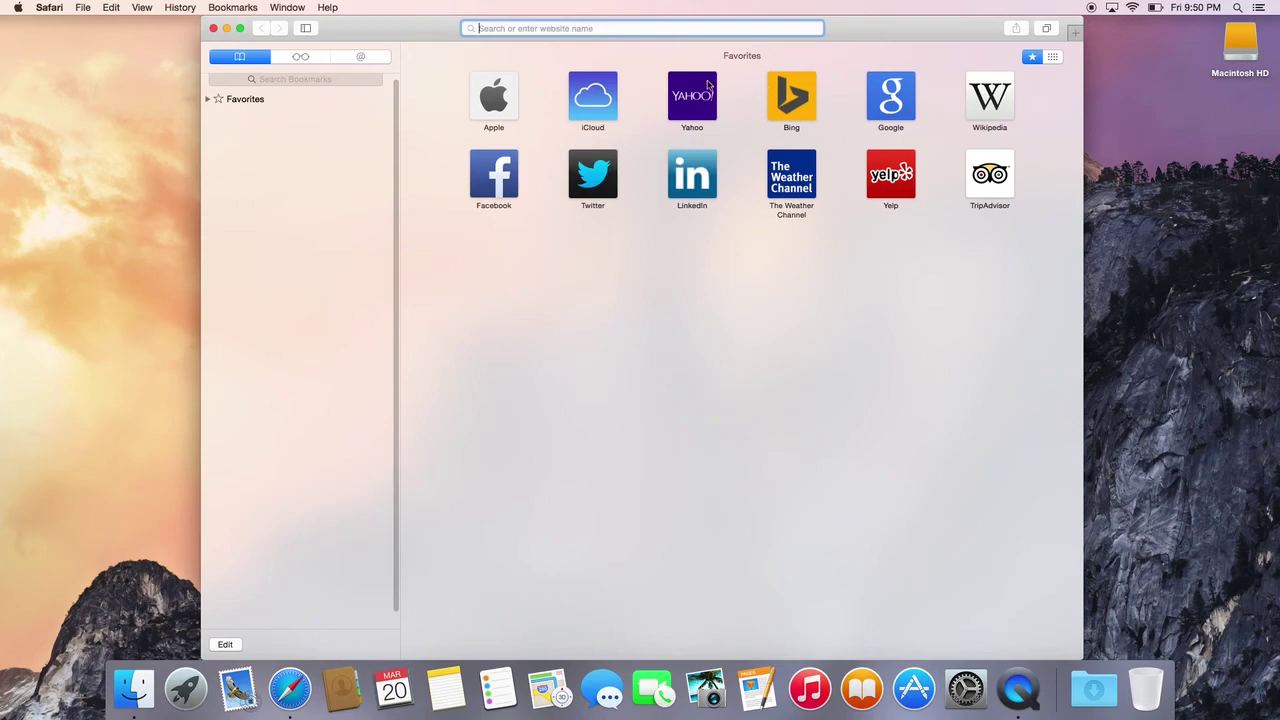
pyautogui.click(46, 8)
pyautogui.click(61, 58)
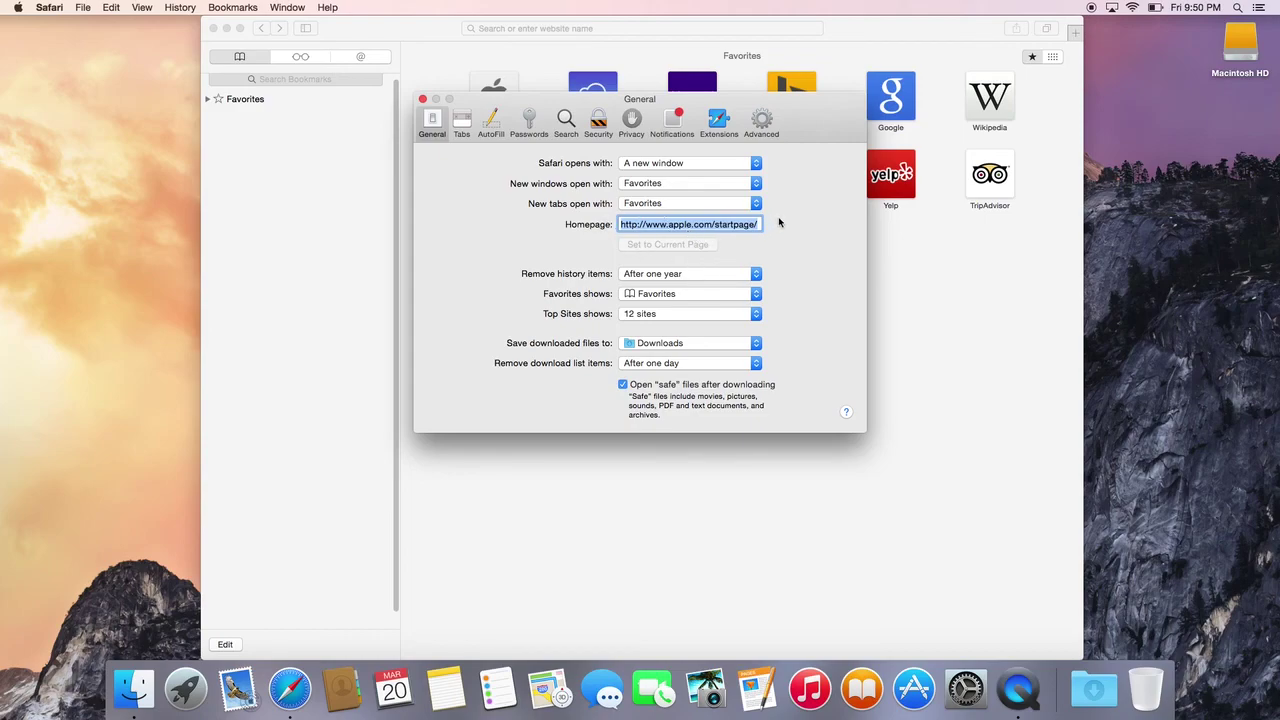
pyautogui.write('www.google.com')
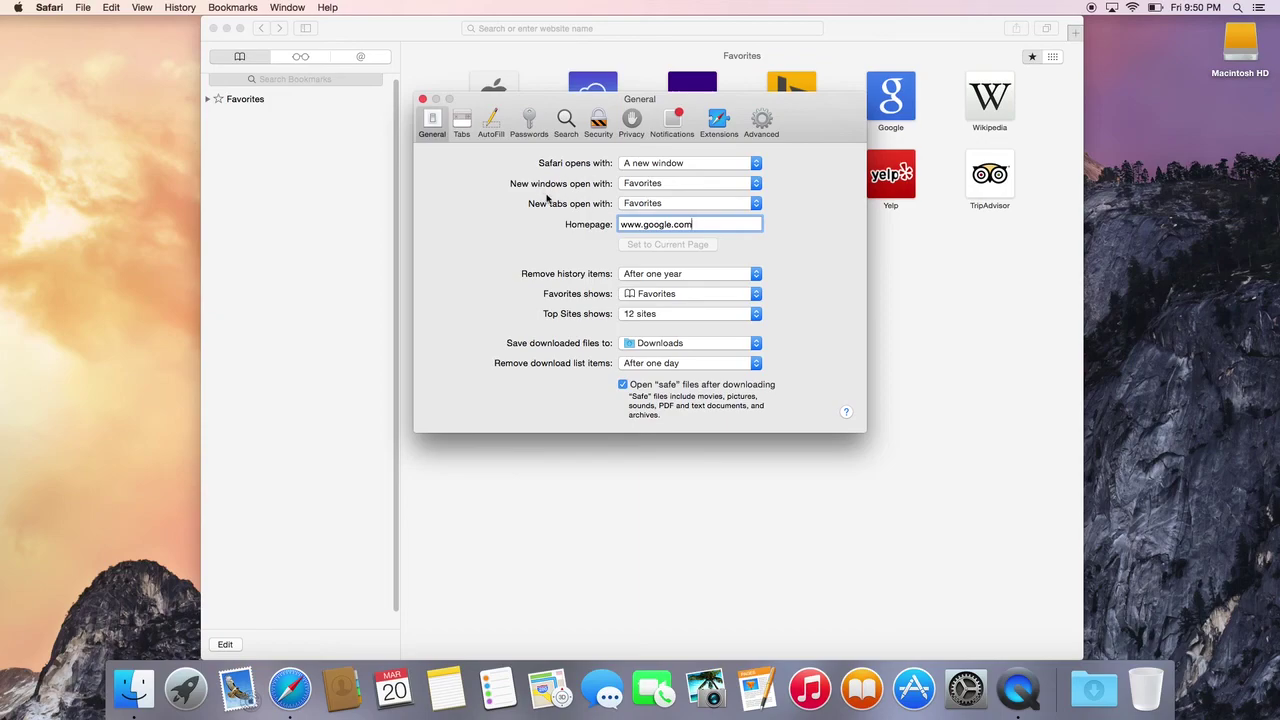
# - Set new windows and new tabs to open with Homepage, confirming the homepage change before closing the preferences
pyautogui.click(711, 184)
pyautogui.click(709, 195)
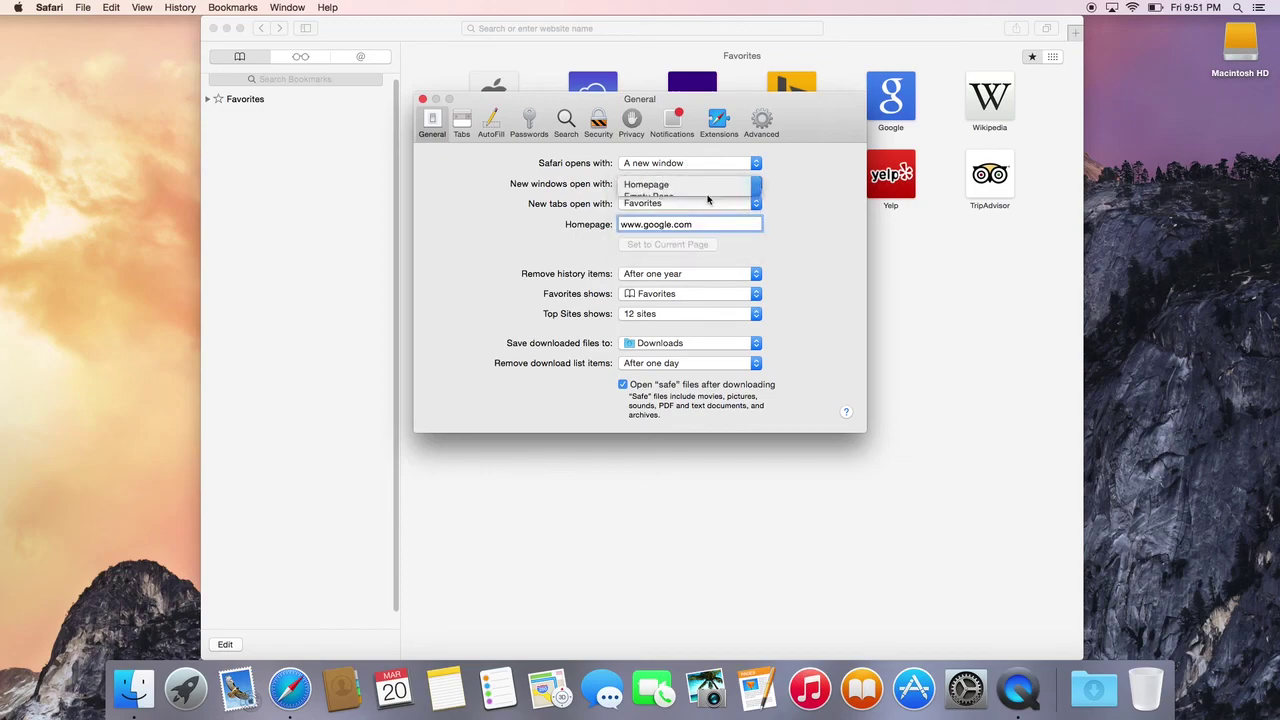
pyautogui.click(698, 204)
pyautogui.click(705, 217)
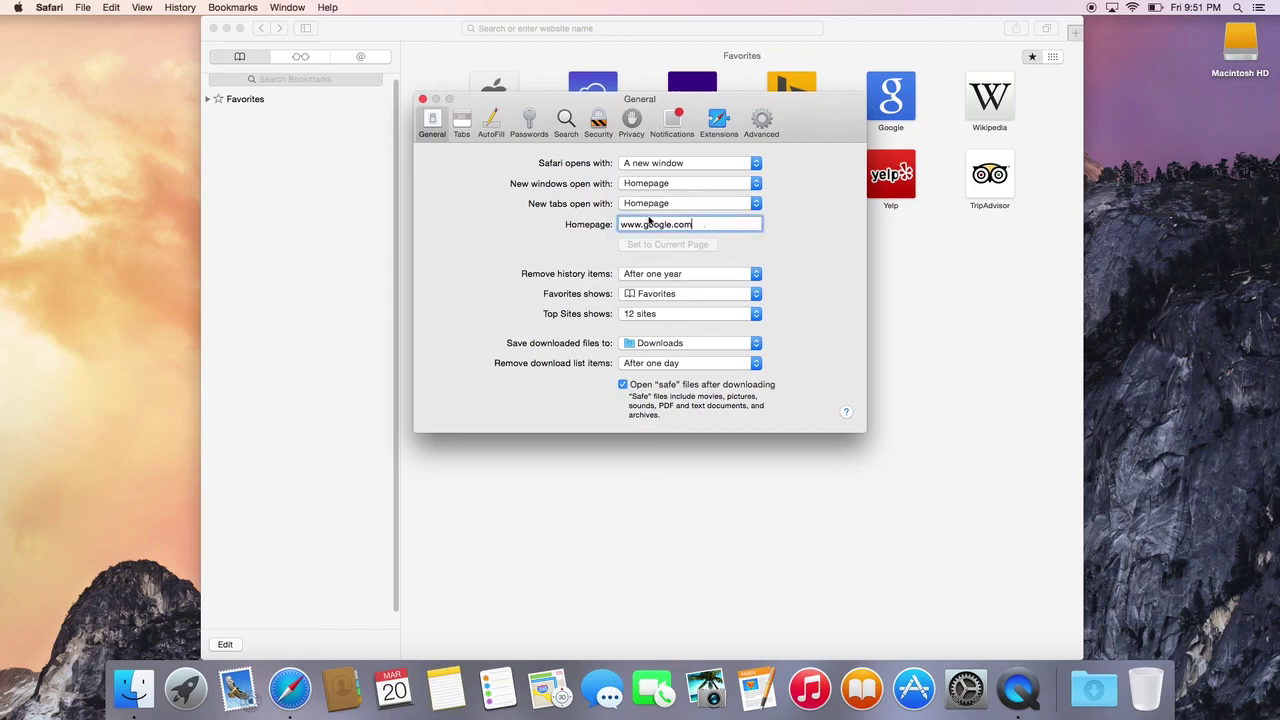
pyautogui.click(423, 99)
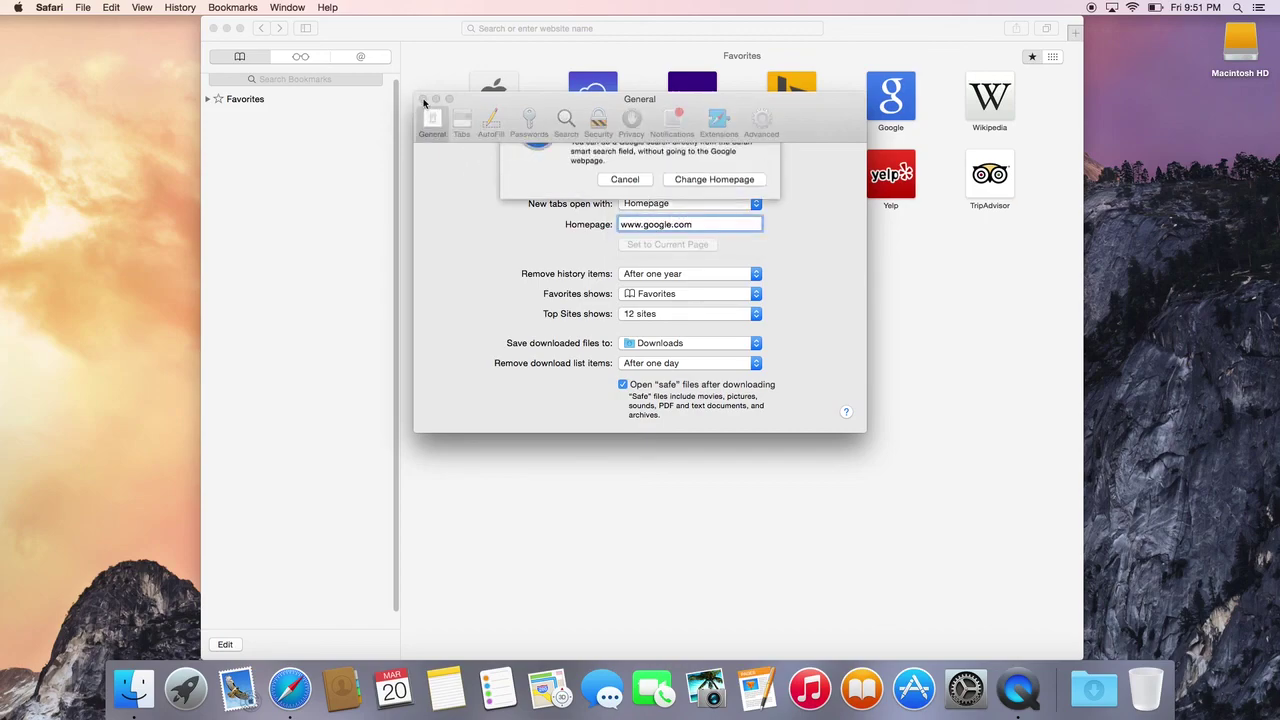
pyautogui.click(714, 223)
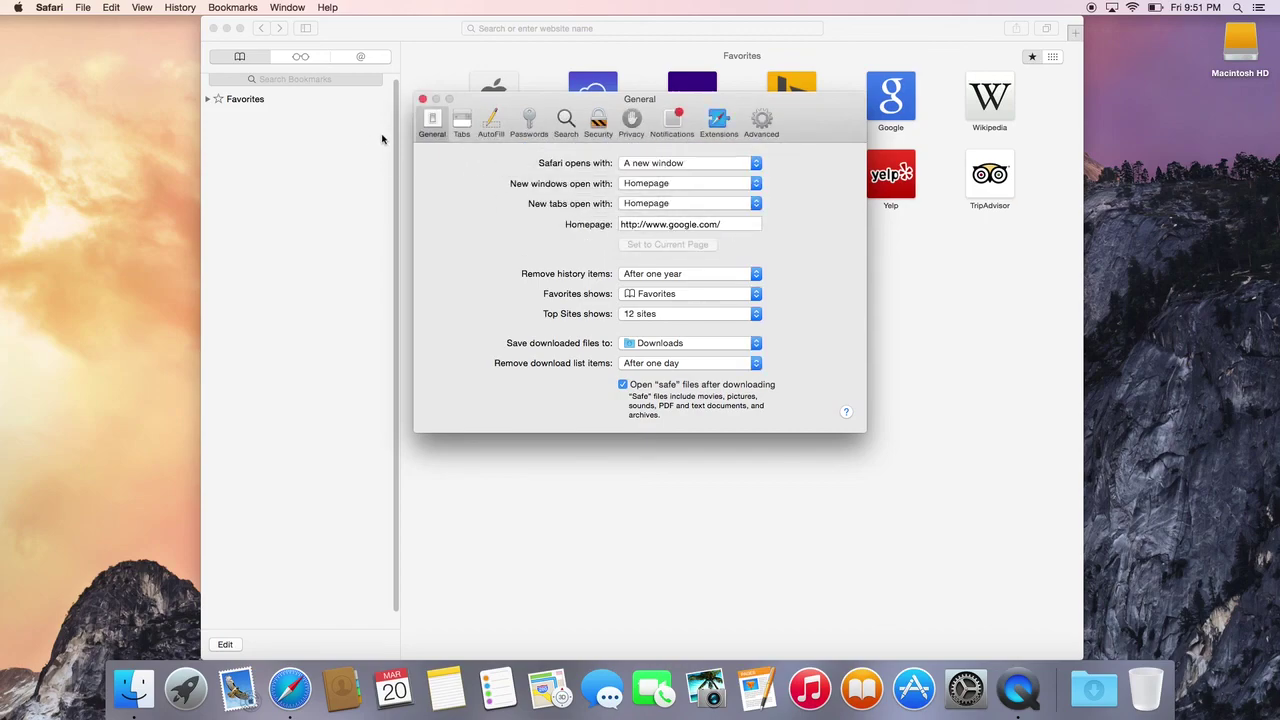
pyautogui.click(423, 99)
# - Check the homepage setting by opening a new Safari tab, close the tab and quit Safari
pyautogui.click(80, 7)
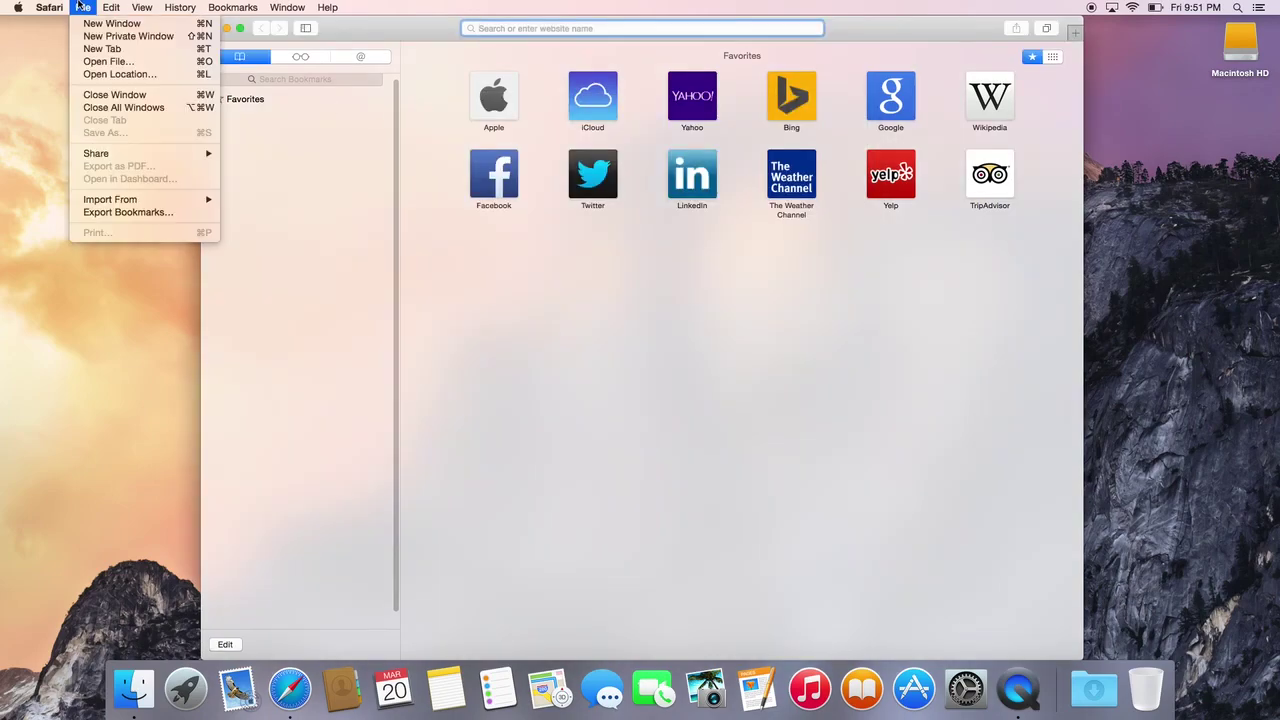
pyautogui.click(106, 47)
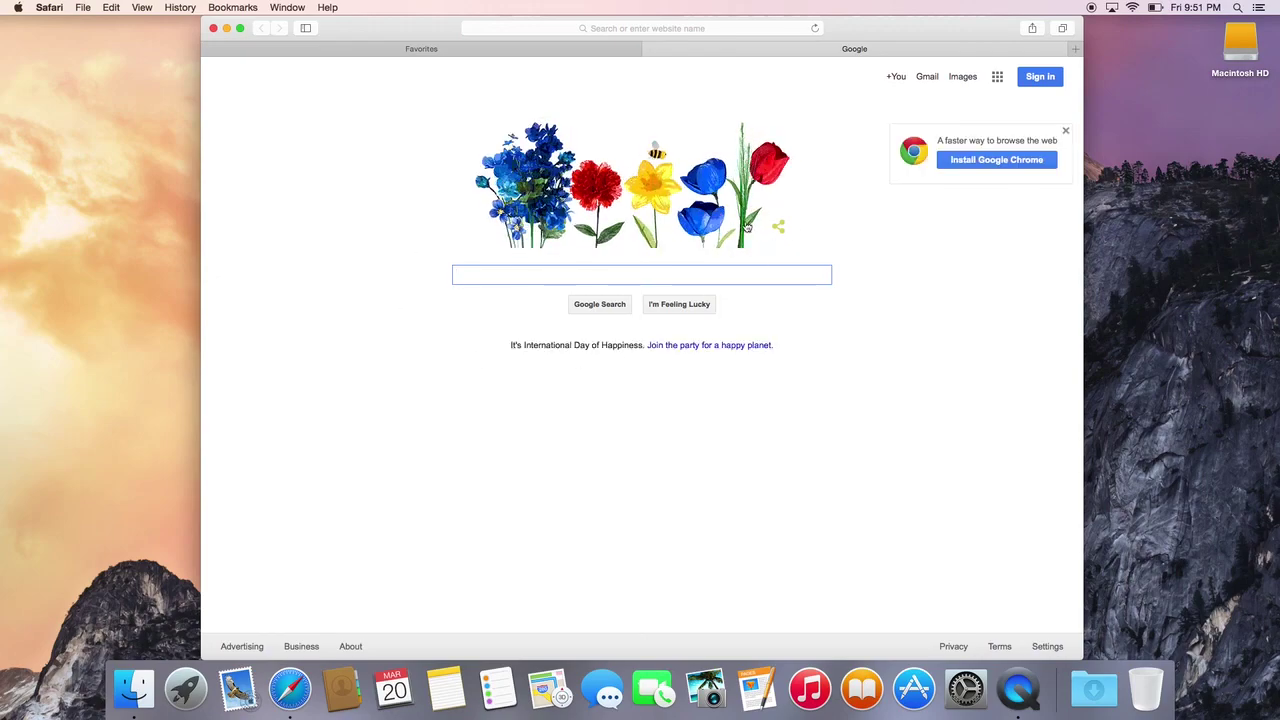
pyautogui.click(650, 48)
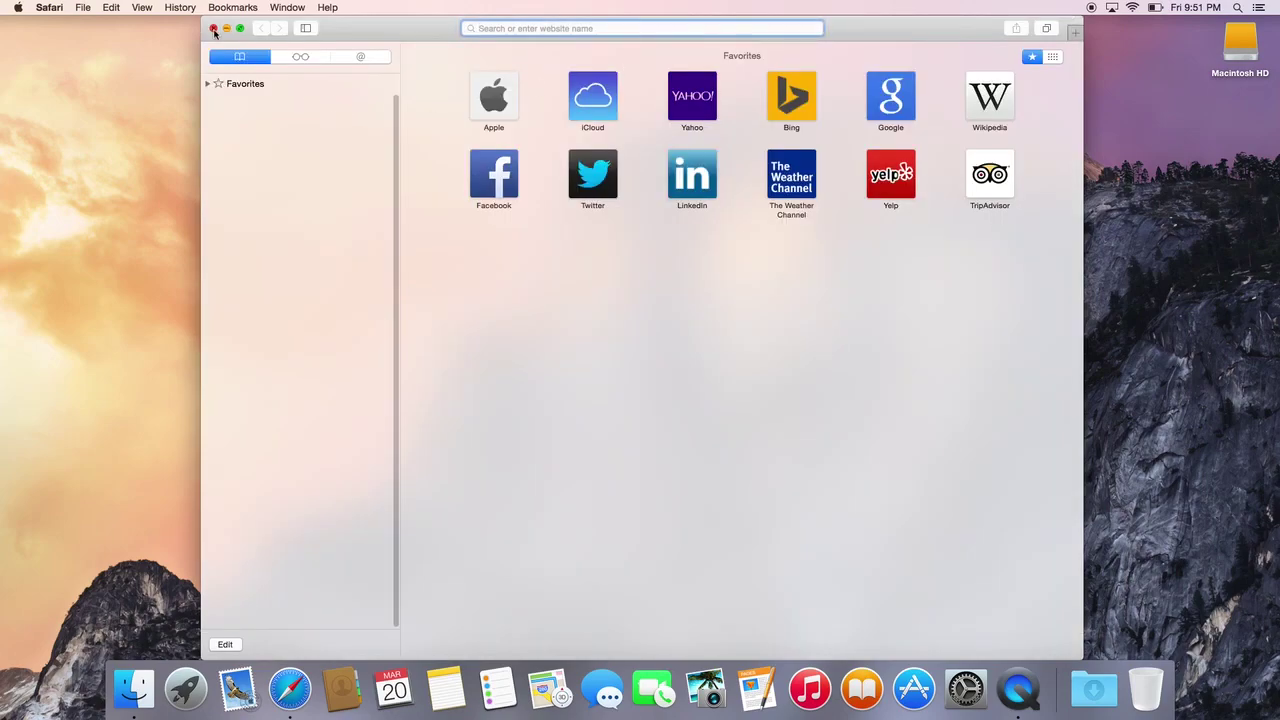
pyautogui.click(49, 7)
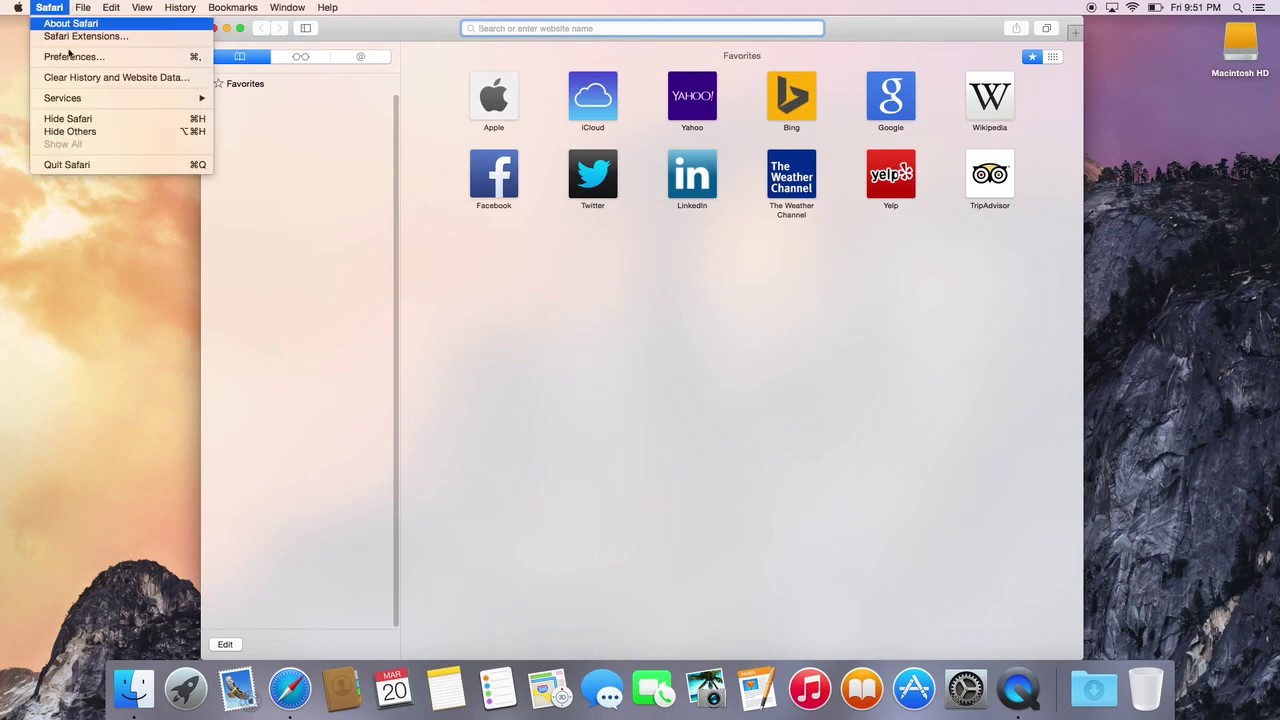
pyautogui.click(86, 163)
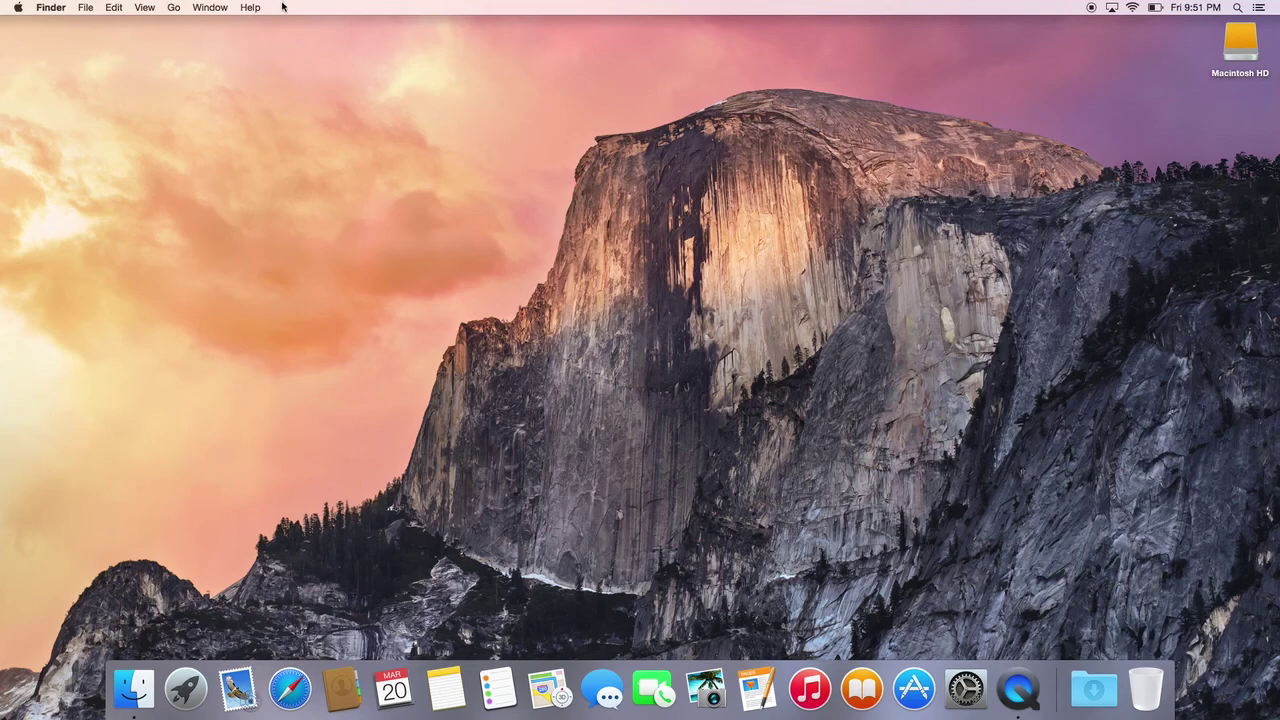
# - Open a Finder window, launch Safari to look through its application menus, and close the Safari window to return to Finder
pyautogui.click(134, 688)
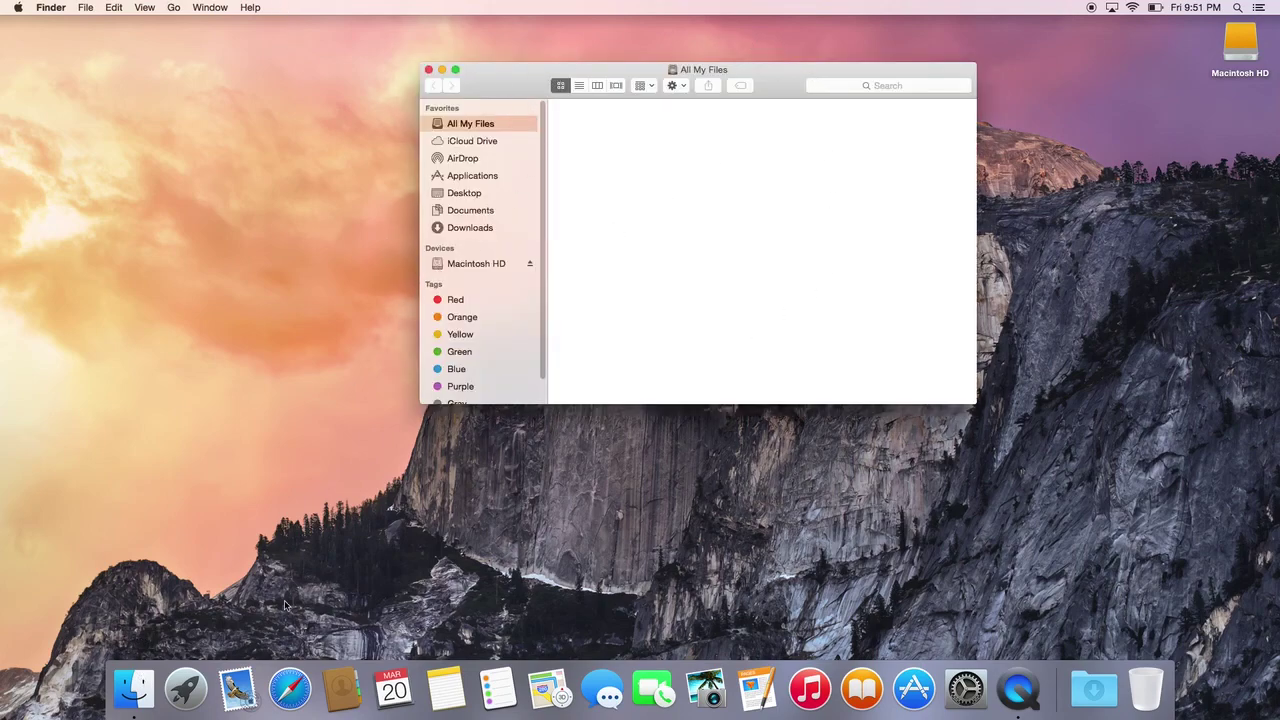
pyautogui.click(302, 694)
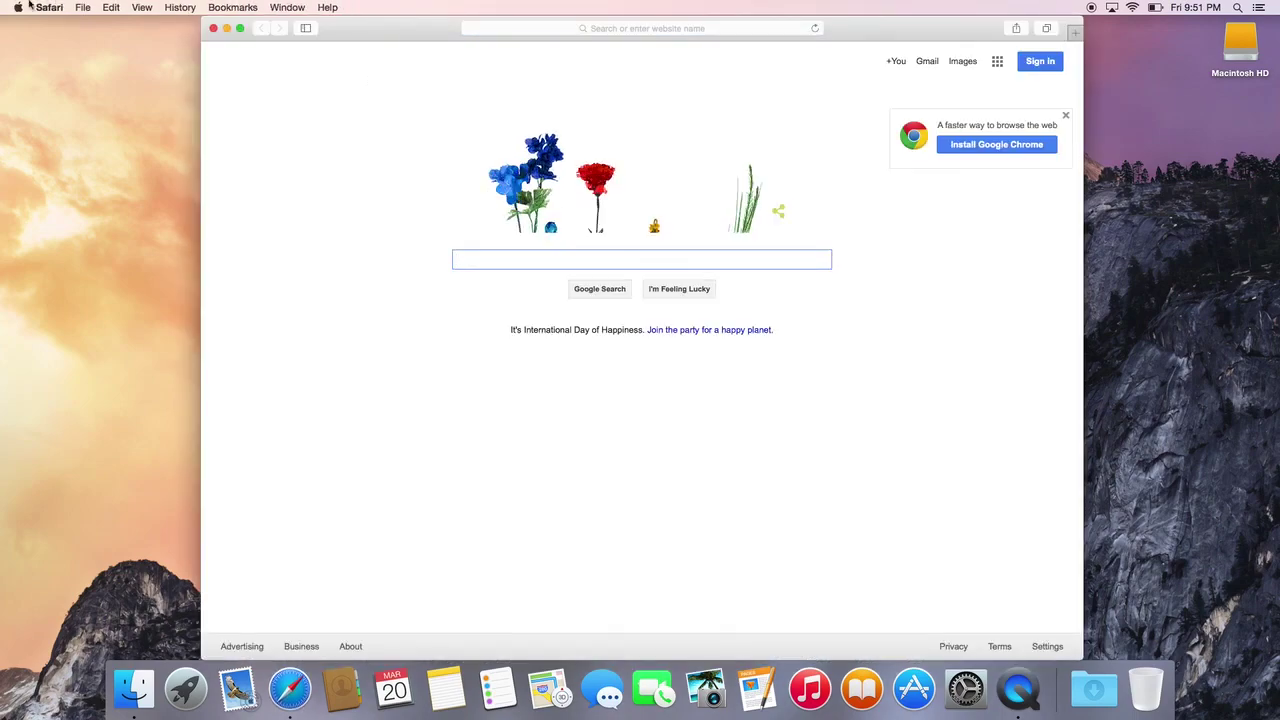
pyautogui.click(50, 7)
pyautogui.moveTo(221, 8)
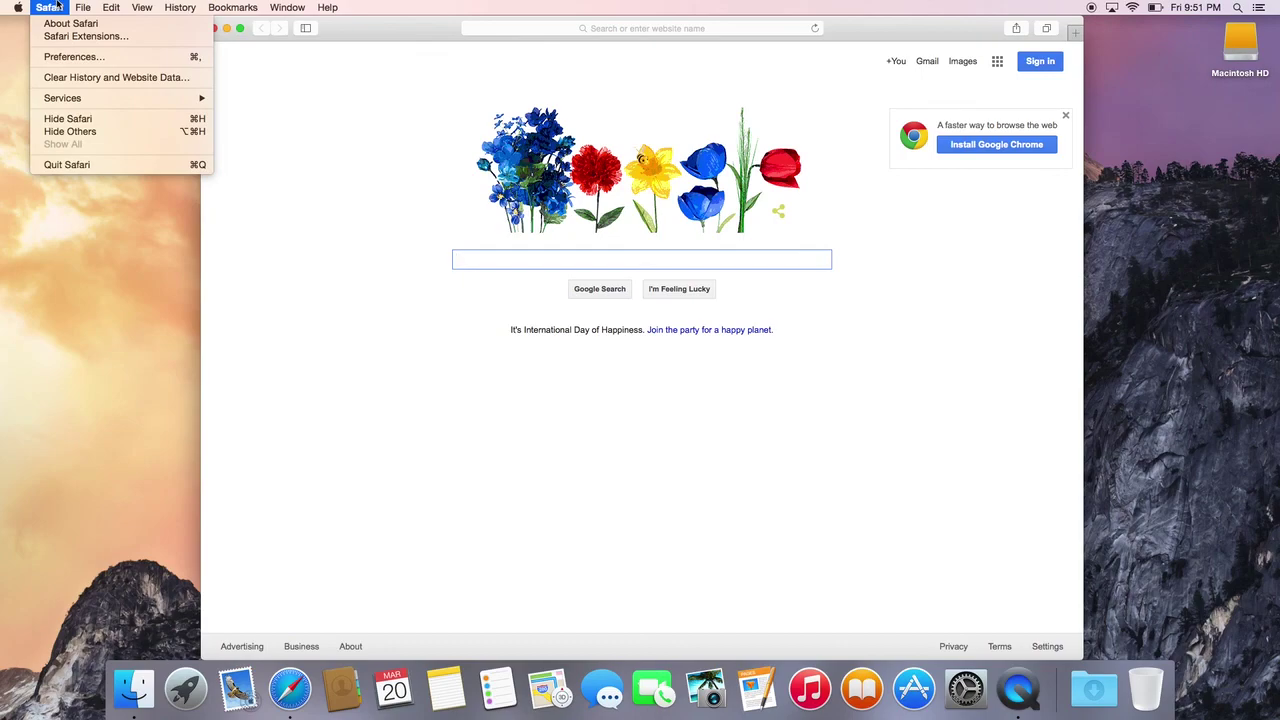
pyautogui.moveTo(300, 6)
pyautogui.click(370, 9)
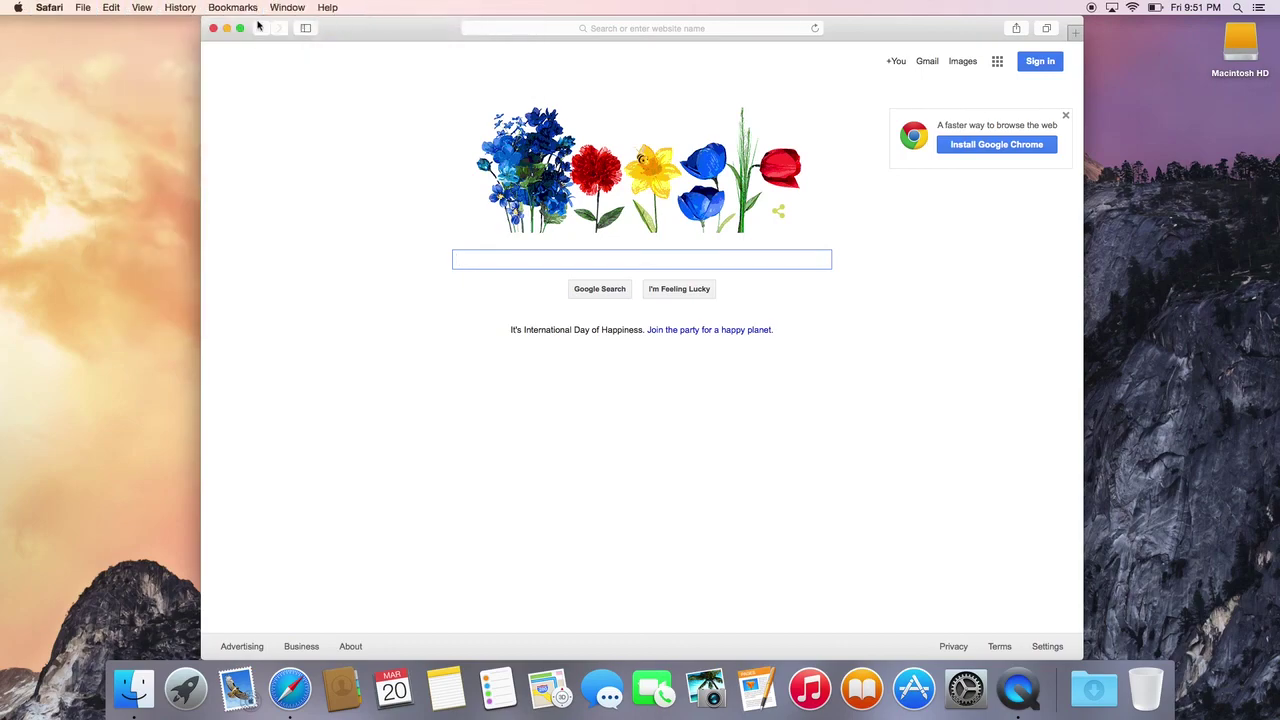
pyautogui.click(214, 30)
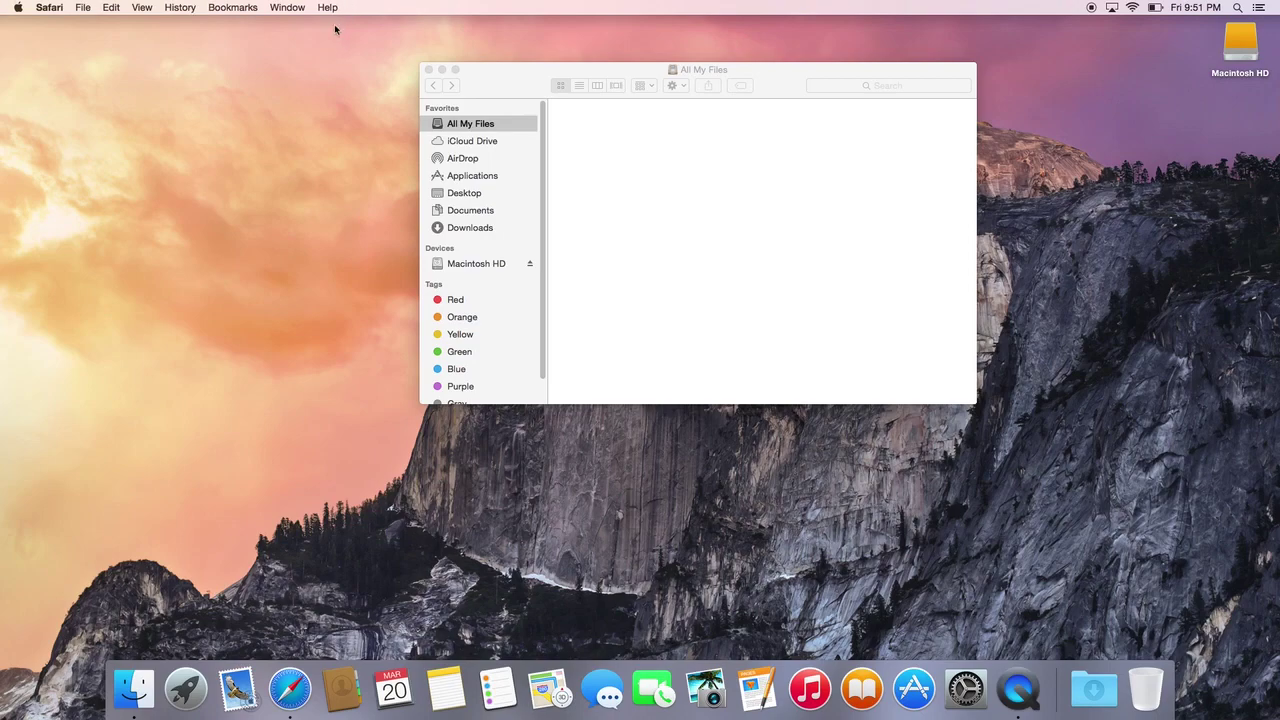
pyautogui.click(489, 87)
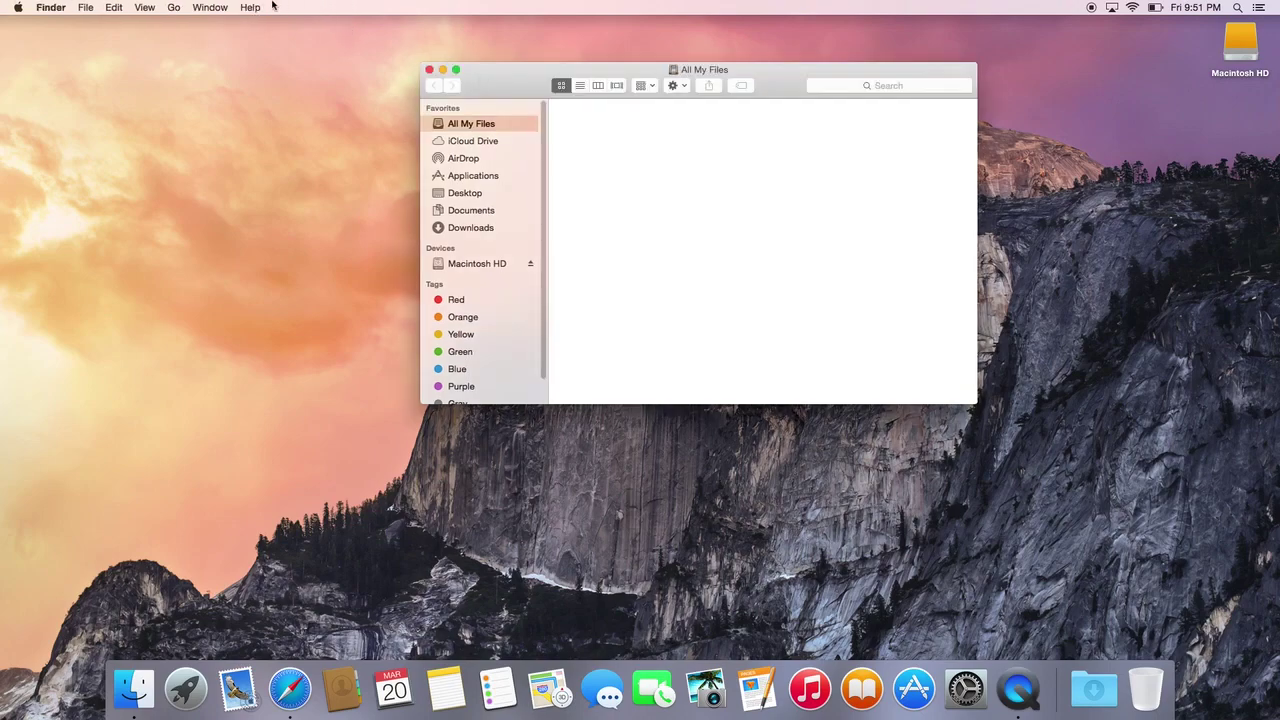
# - Stretch the Finder window's lower edge to fit the whole sidebar and show the contents of Macintosh HD
pyautogui.moveTo(511, 80); pyautogui.dragTo(509, 71)
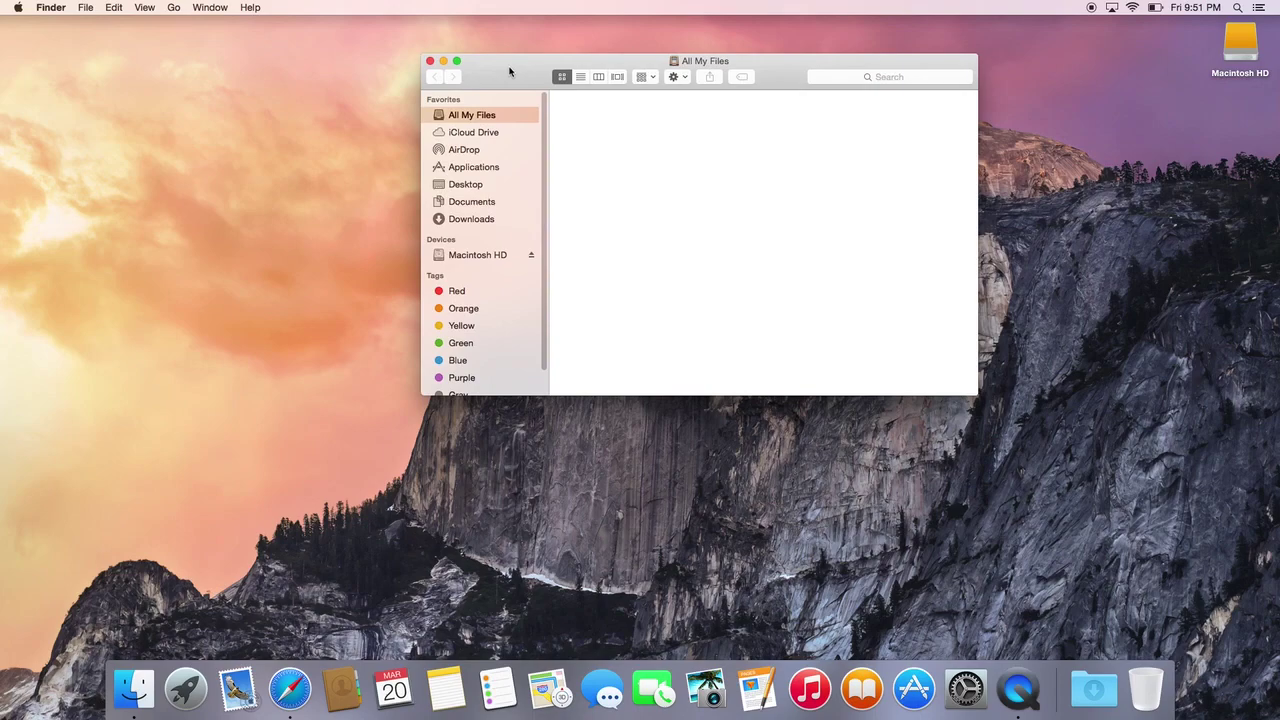
pyautogui.moveTo(891, 396); pyautogui.dragTo(880, 446)
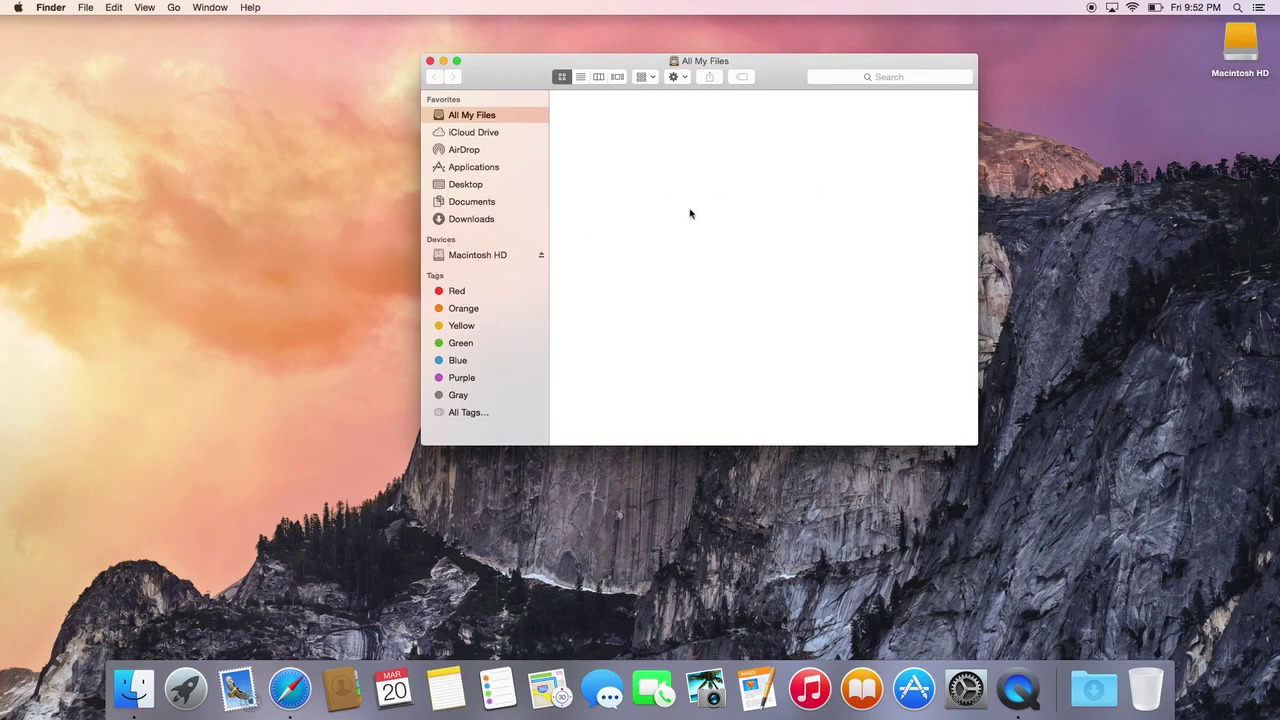
pyautogui.click(492, 258)
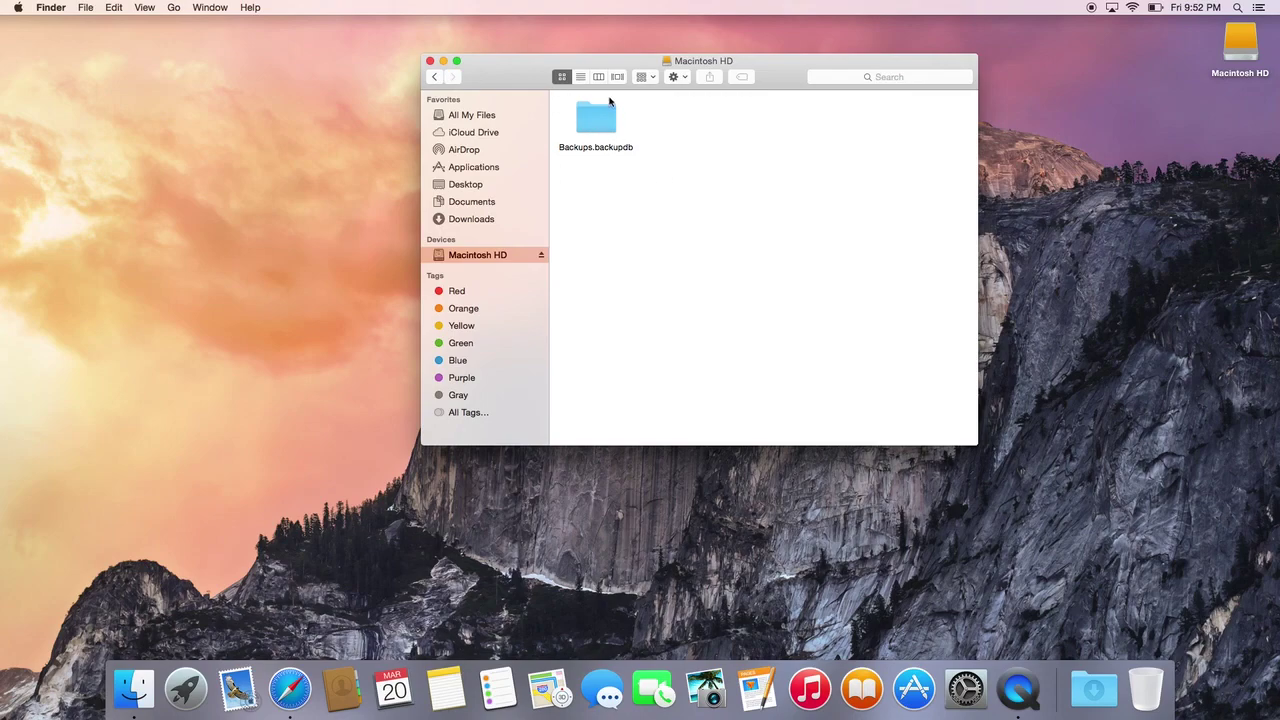
# - Move the Macintosh HD Finder window to the right, leaving free desktop space beside it
pyautogui.click(541, 256)
pyautogui.moveTo(540, 90); pyautogui.dragTo(543, 93)
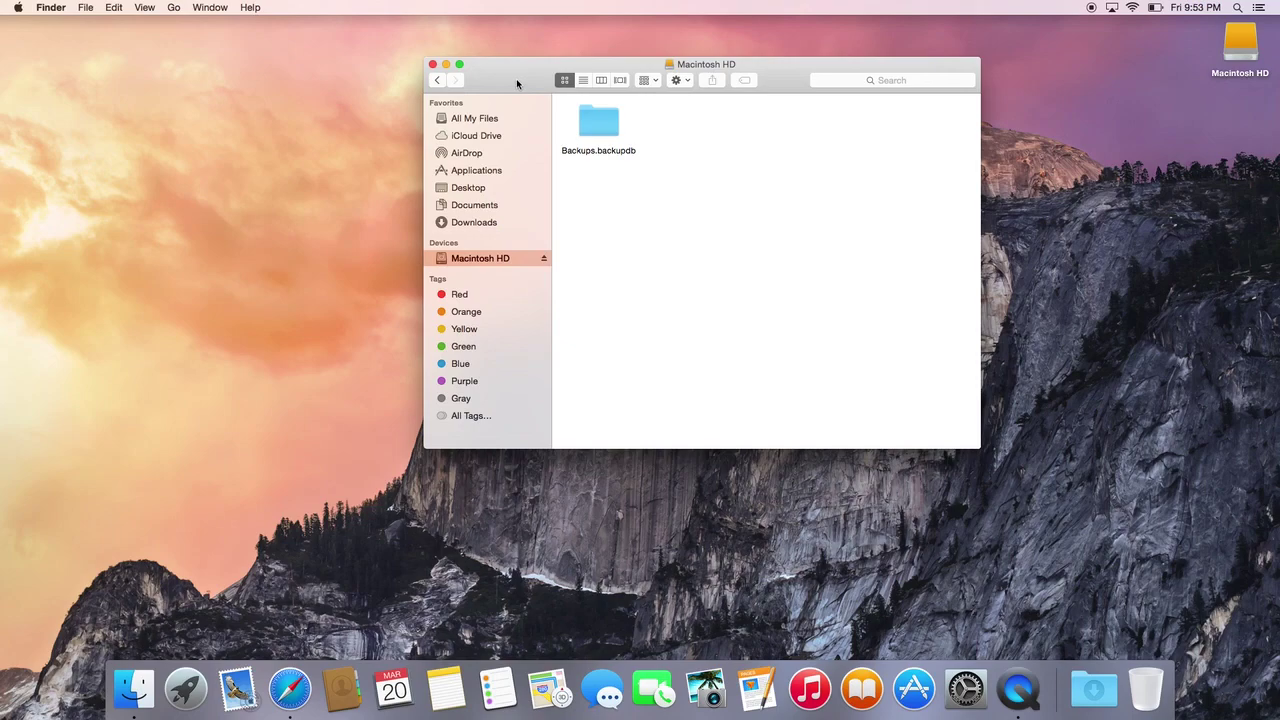
pyautogui.moveTo(517, 78); pyautogui.dragTo(594, 89)
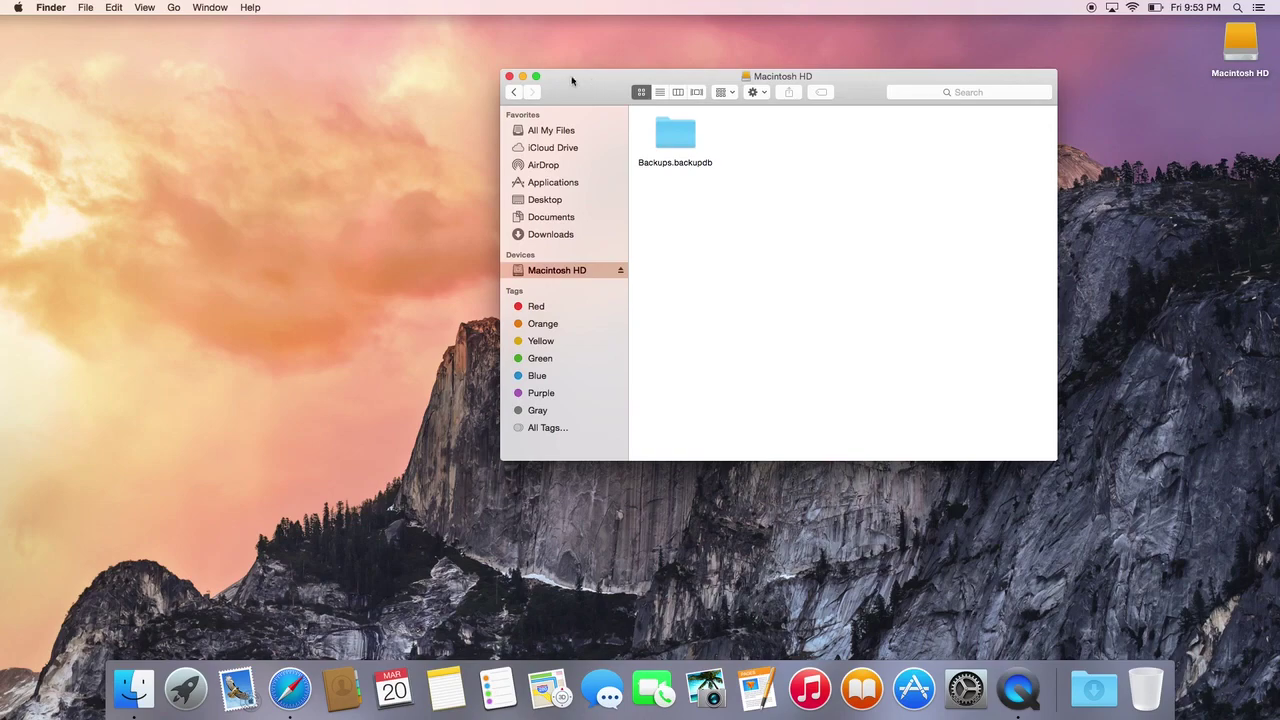
# - Open the Finder preferences and move their window away from the screen corner, beside the Finder window
pyautogui.click(47, 6)
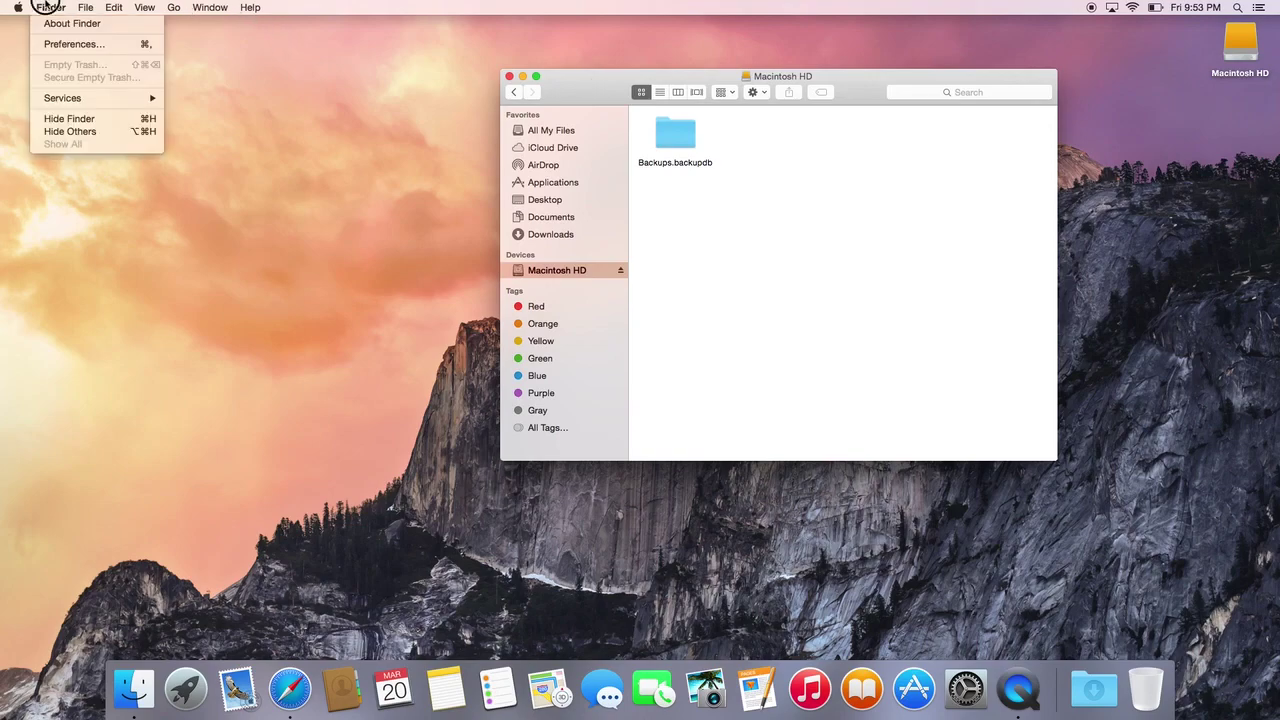
pyautogui.click(59, 48)
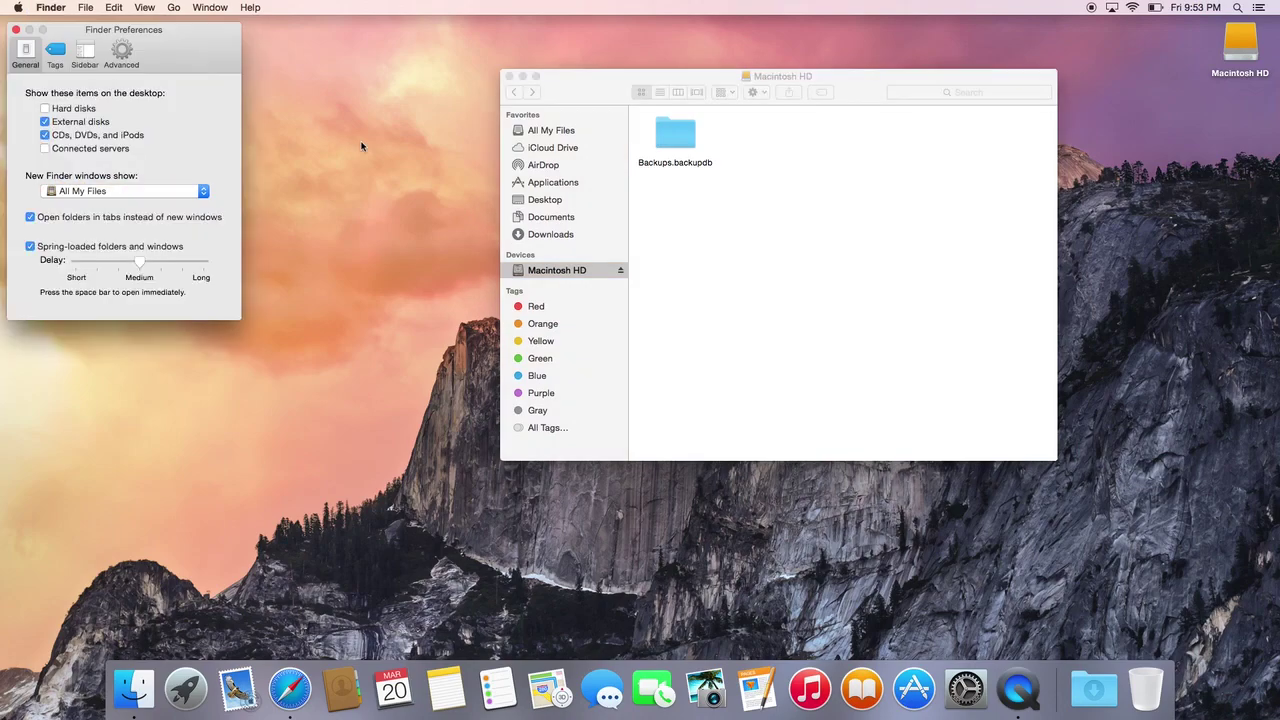
pyautogui.moveTo(180, 49); pyautogui.dragTo(307, 80)
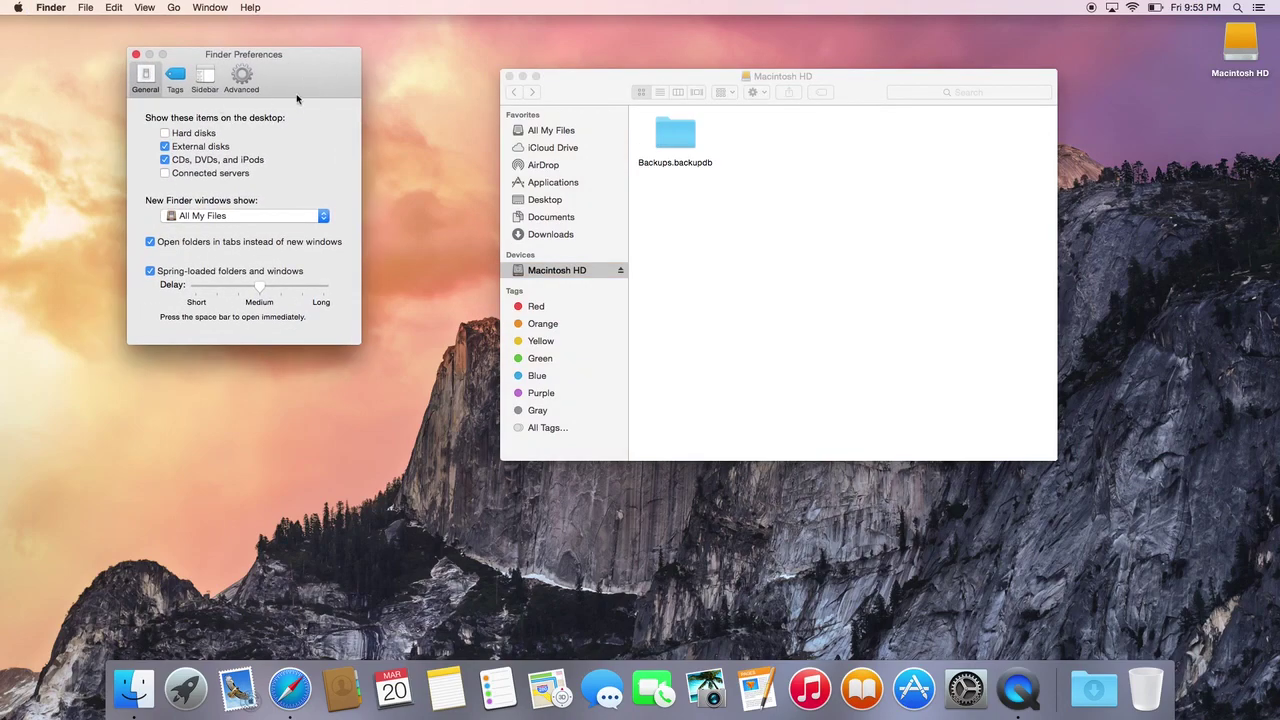
# - Add Movies, Music and Pictures to the Finder sidebar favourites in the Finder preferences
pyautogui.click(207, 84)
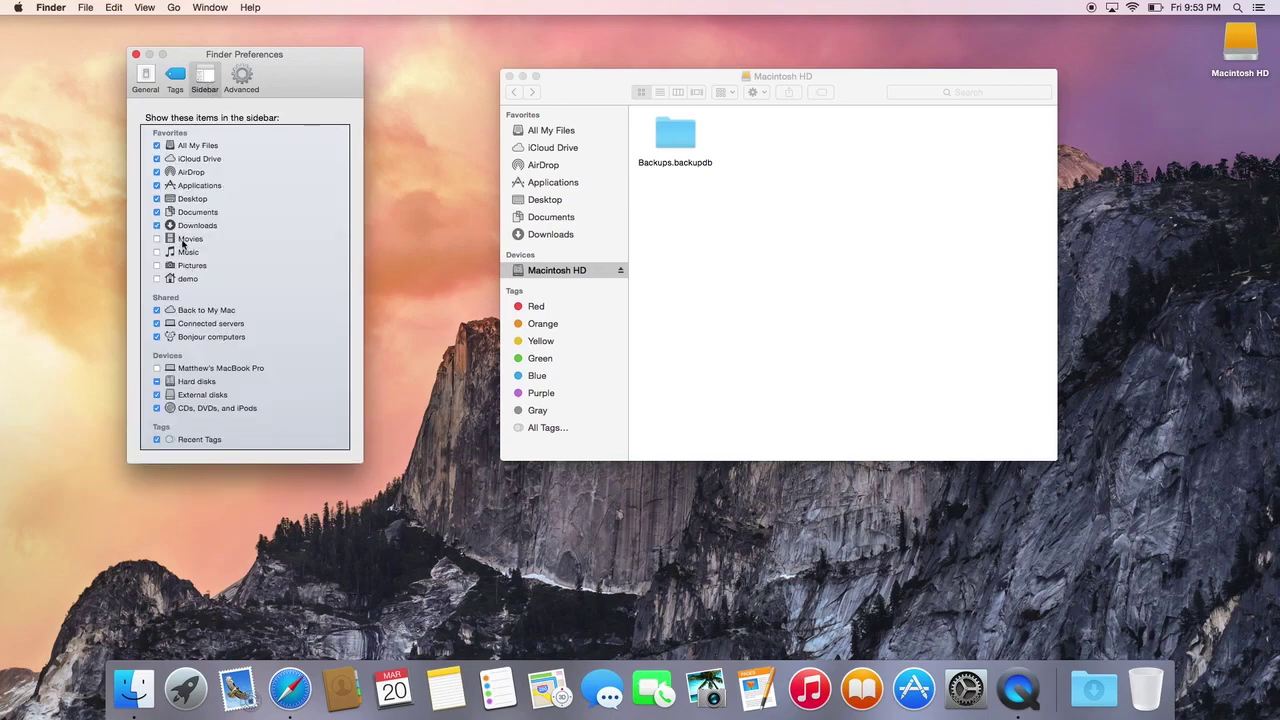
pyautogui.click(183, 240)
pyautogui.click(172, 252)
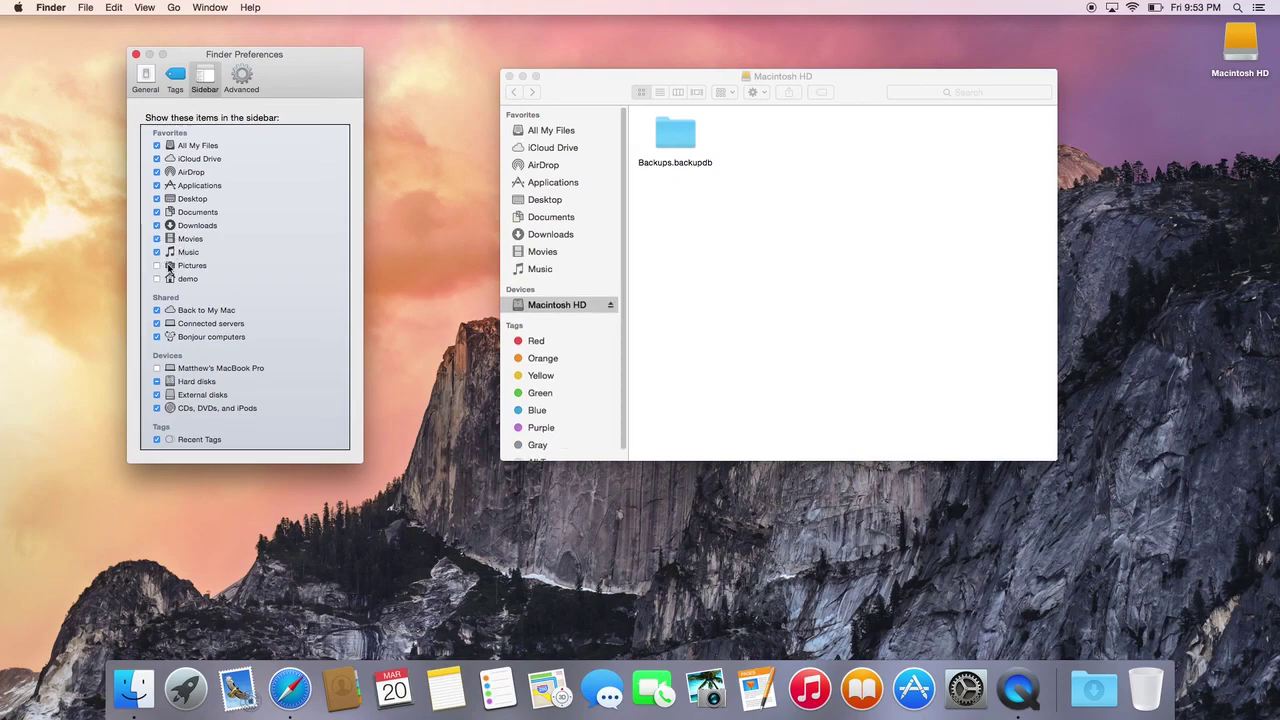
pyautogui.click(170, 265)
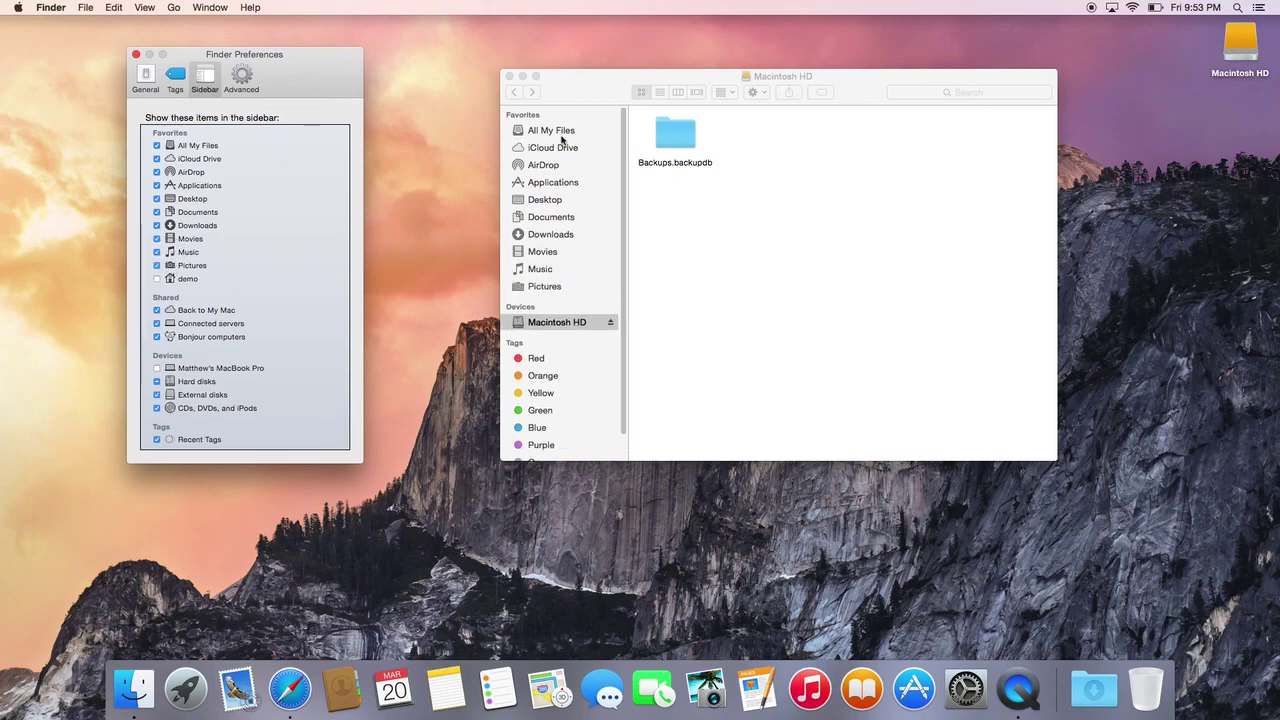
# - View the Pictures, Music and Movies folders from the sidebar, and close the Finder and preferences windows
pyautogui.click(551, 290)
pyautogui.click(551, 288)
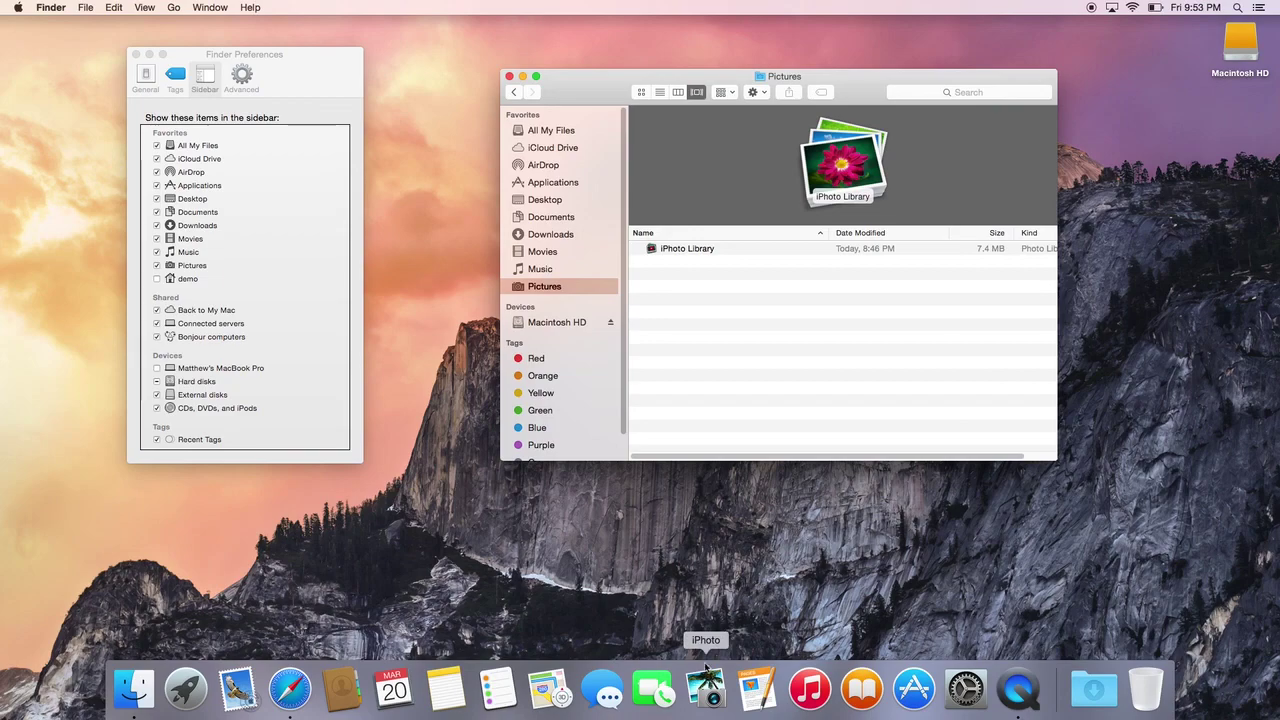
pyautogui.click(566, 270)
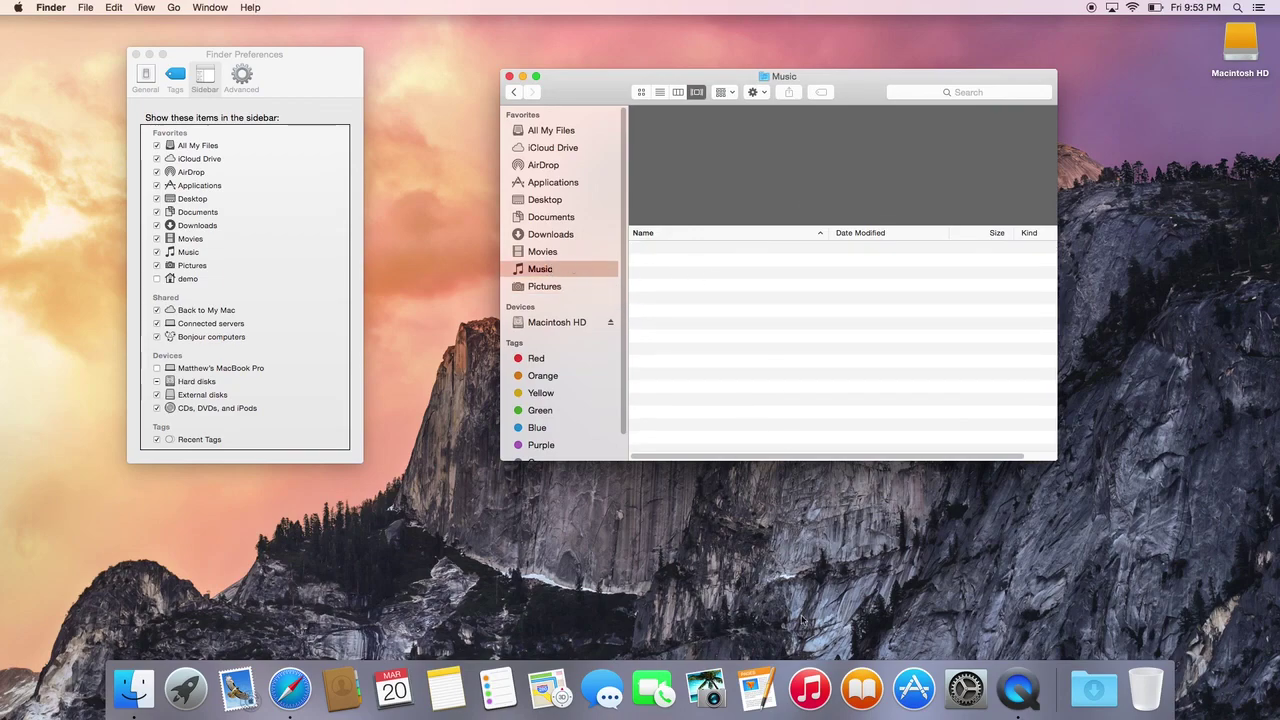
pyautogui.click(587, 253)
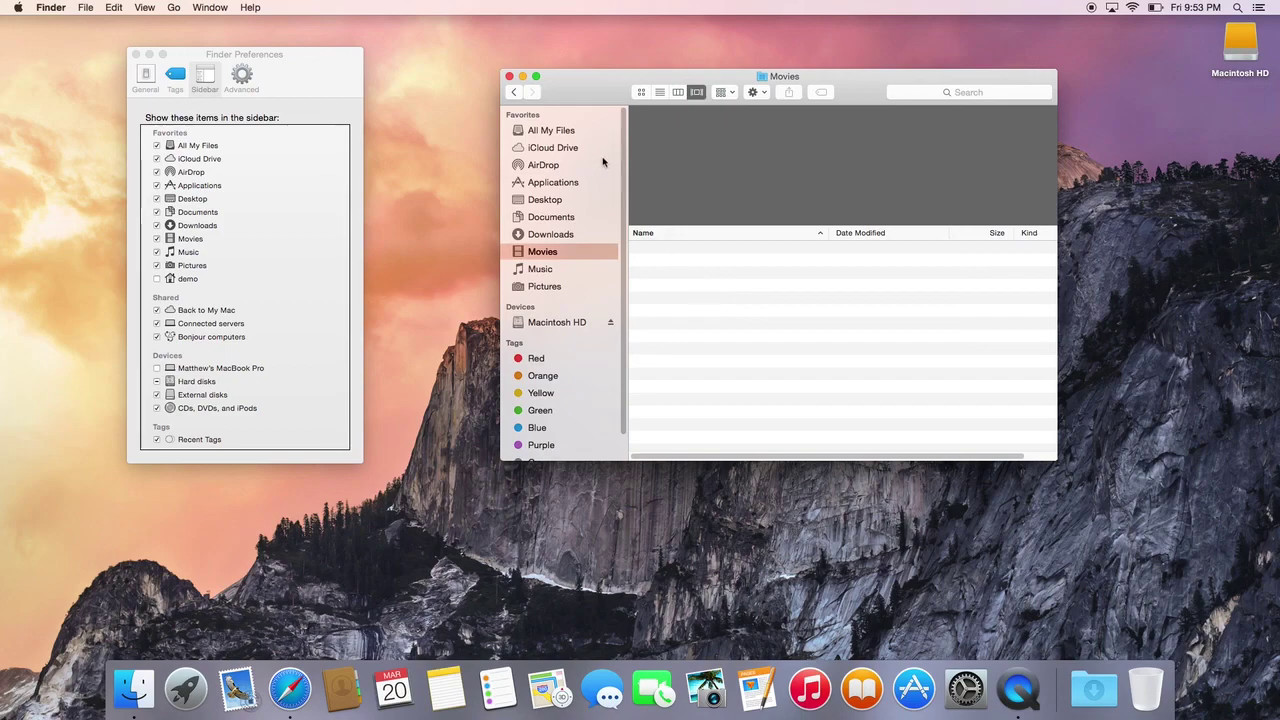
pyautogui.click(508, 75)
pyautogui.click(135, 54)
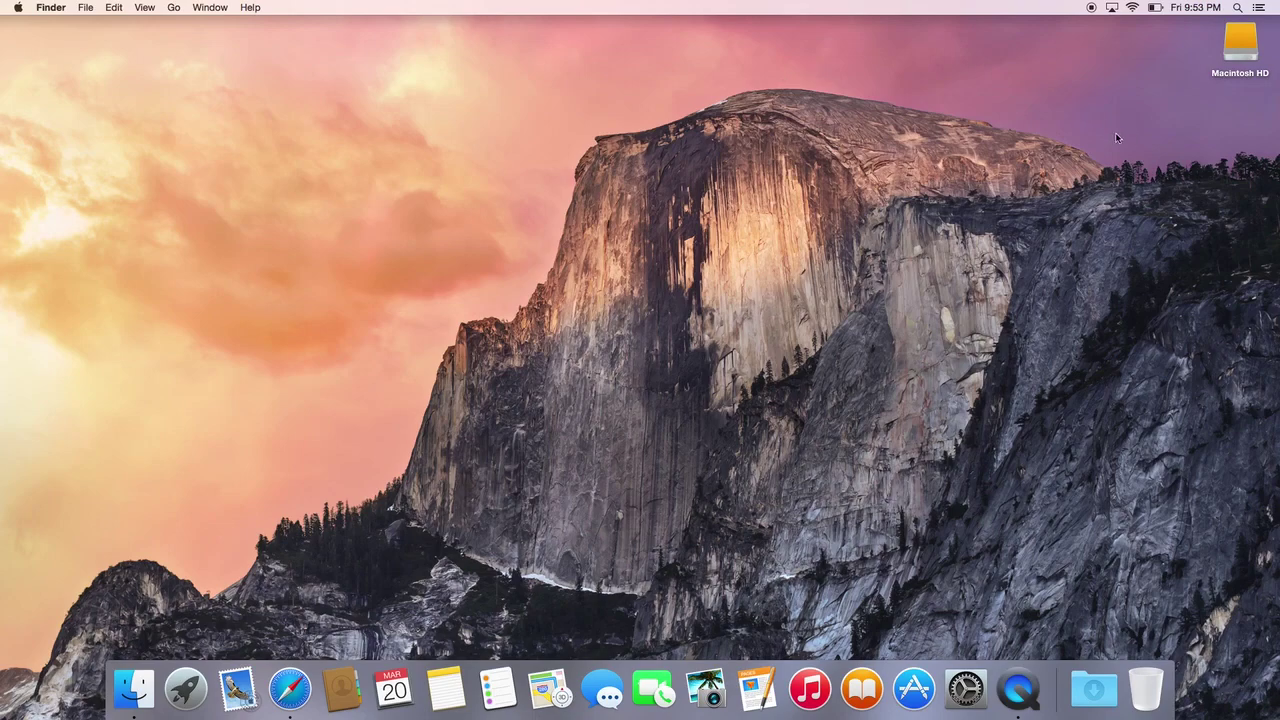
# - Launch Calendar with a Spotlight search for "calendar" and close its window
pyautogui.click(1238, 8)
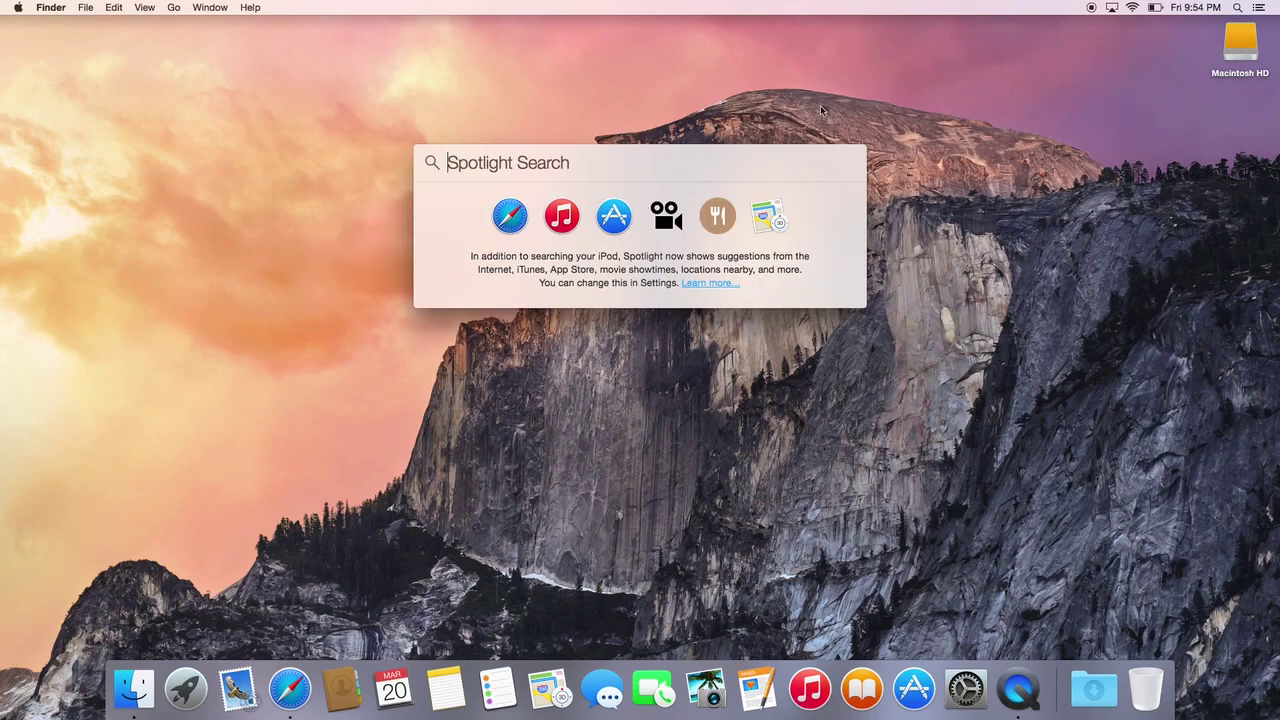
pyautogui.click(1239, 8)
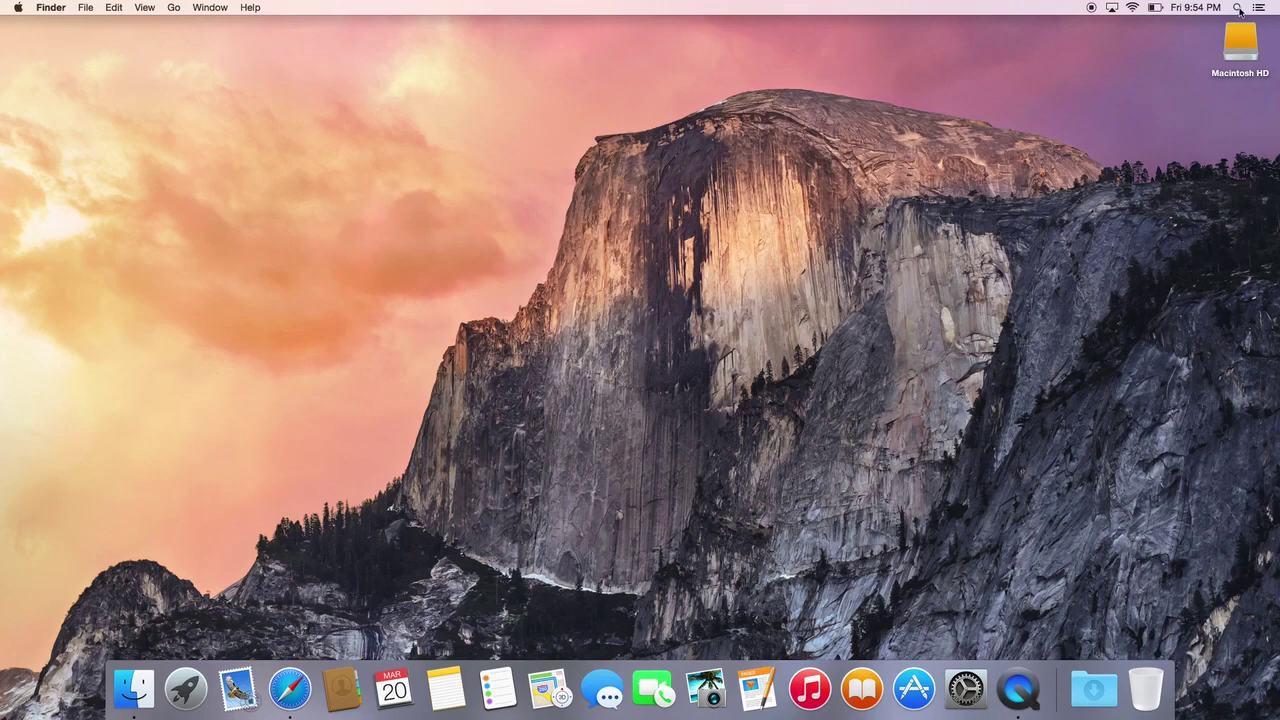
pyautogui.click(1239, 8)
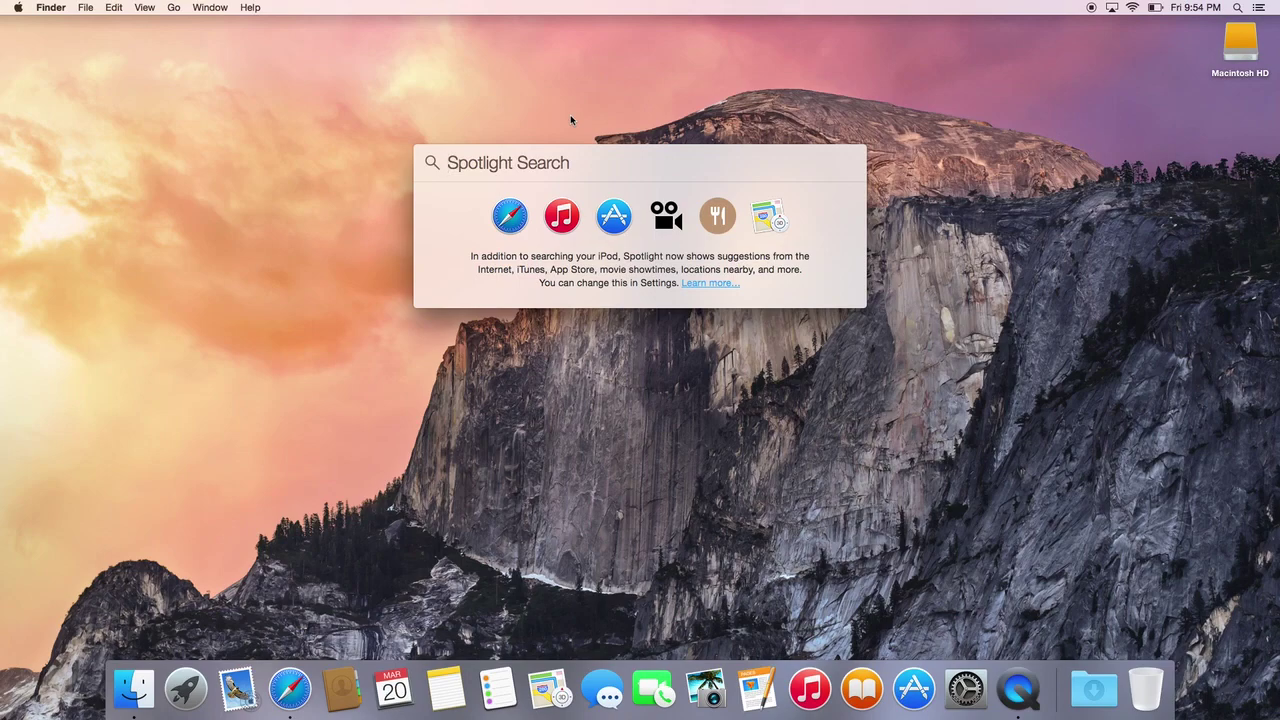
pyautogui.write('cal')
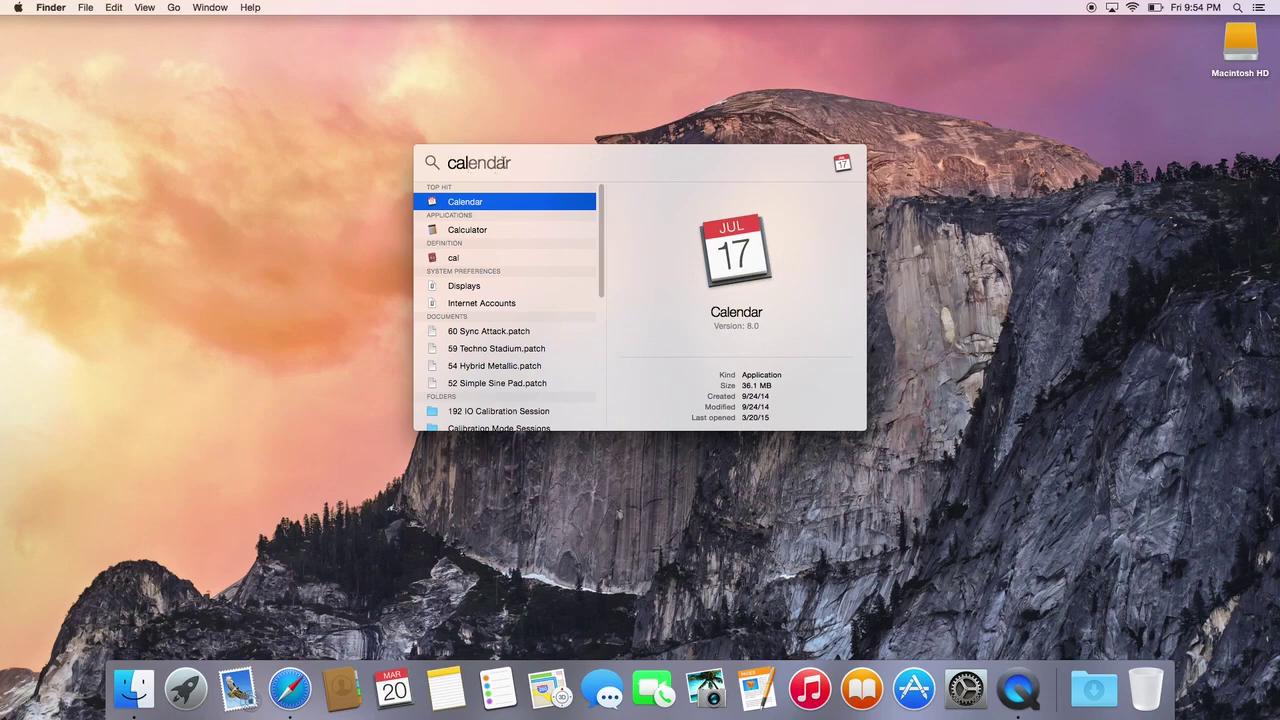
pyautogui.write('endar')
pyautogui.press('Return')
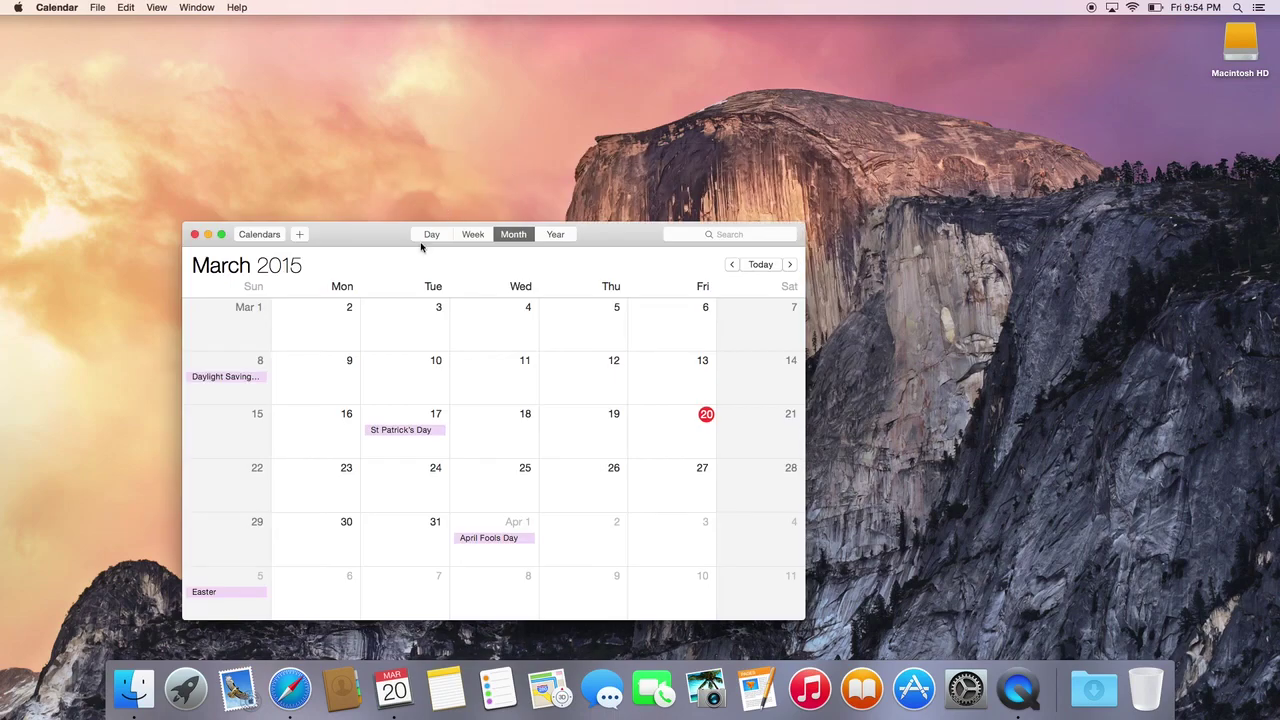
pyautogui.click(195, 234)
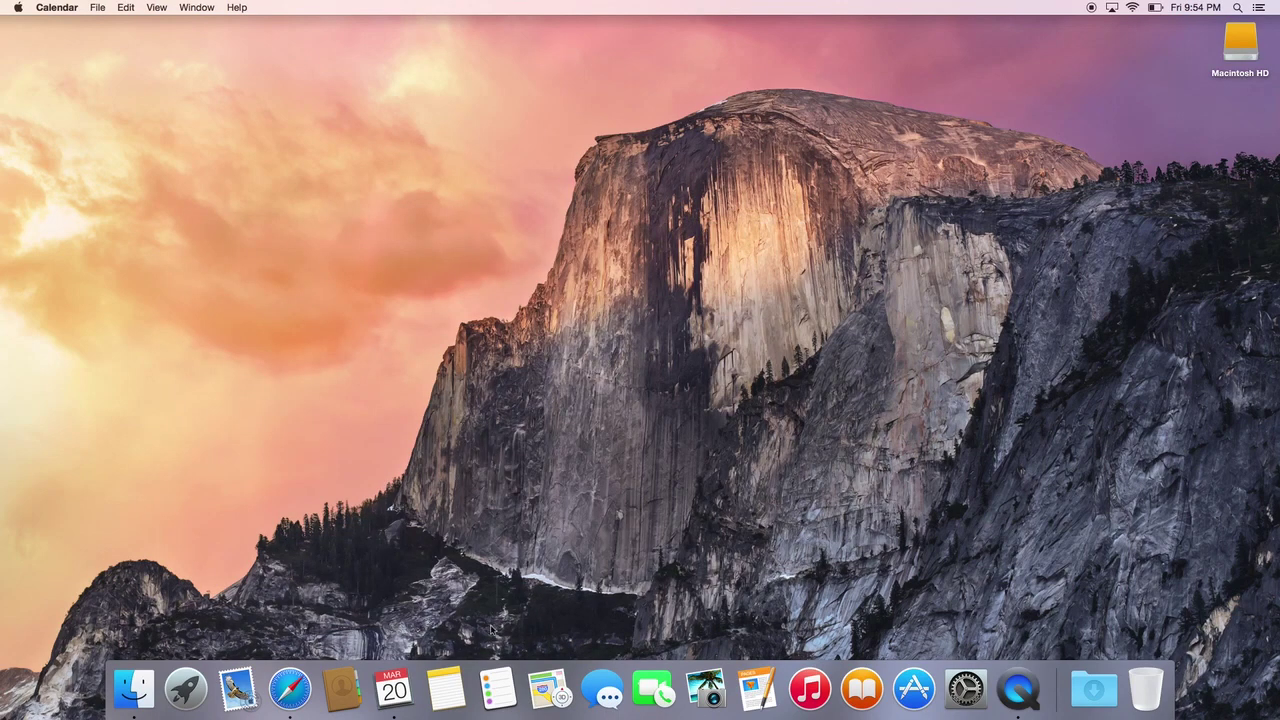
# - Clear the previous Spotlight query, launch the App Store by searching for "appstore", and close its window
pyautogui.click(1240, 7)
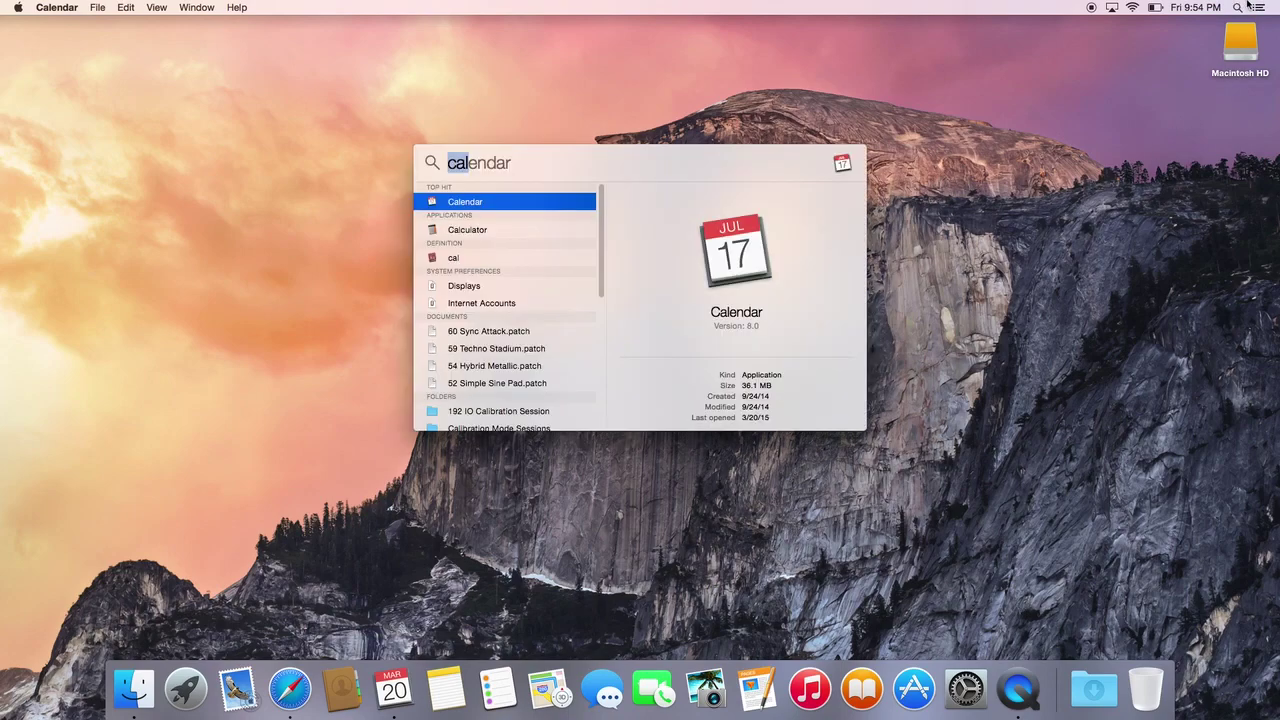
pyautogui.press('BackSpace')
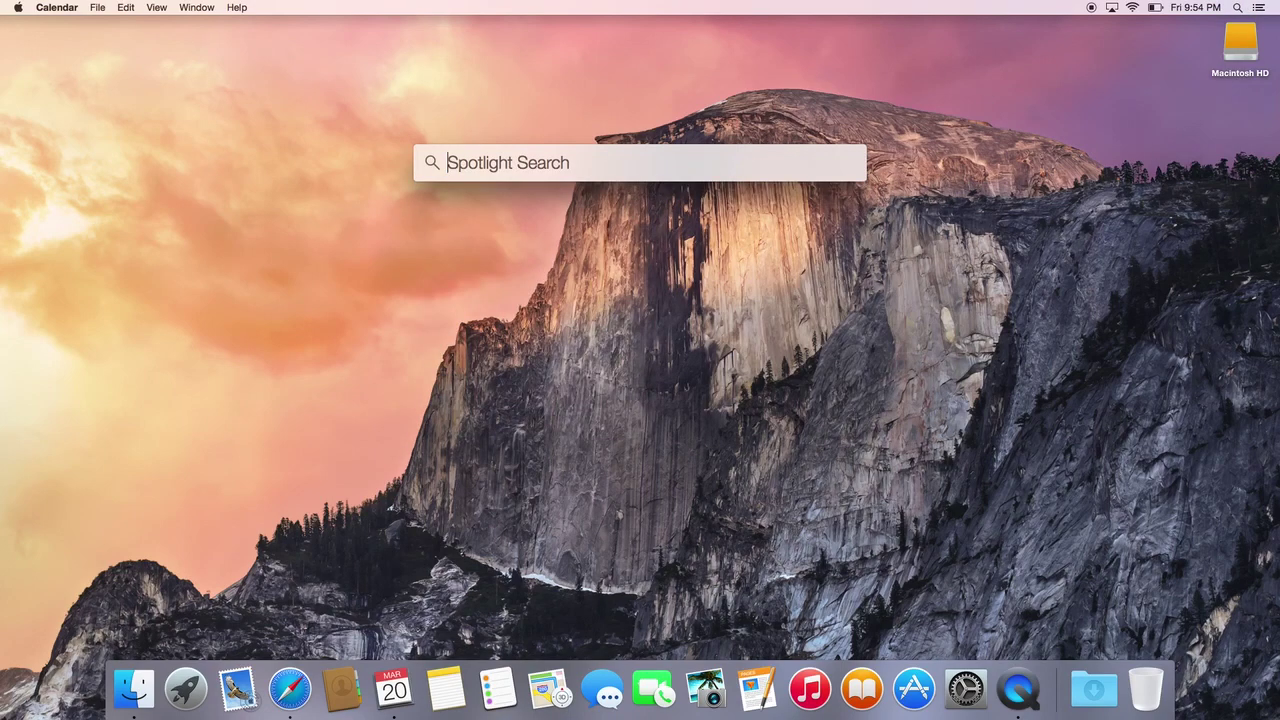
pyautogui.write('appstore')
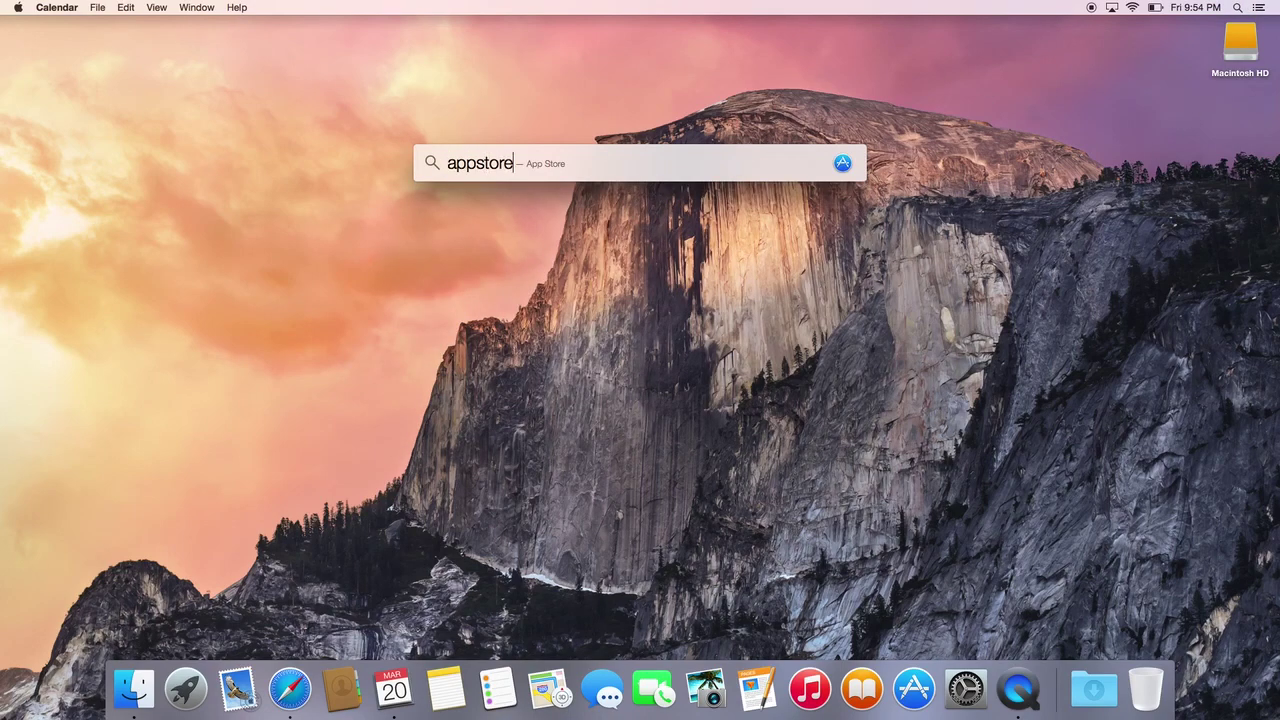
pyautogui.press('Return')
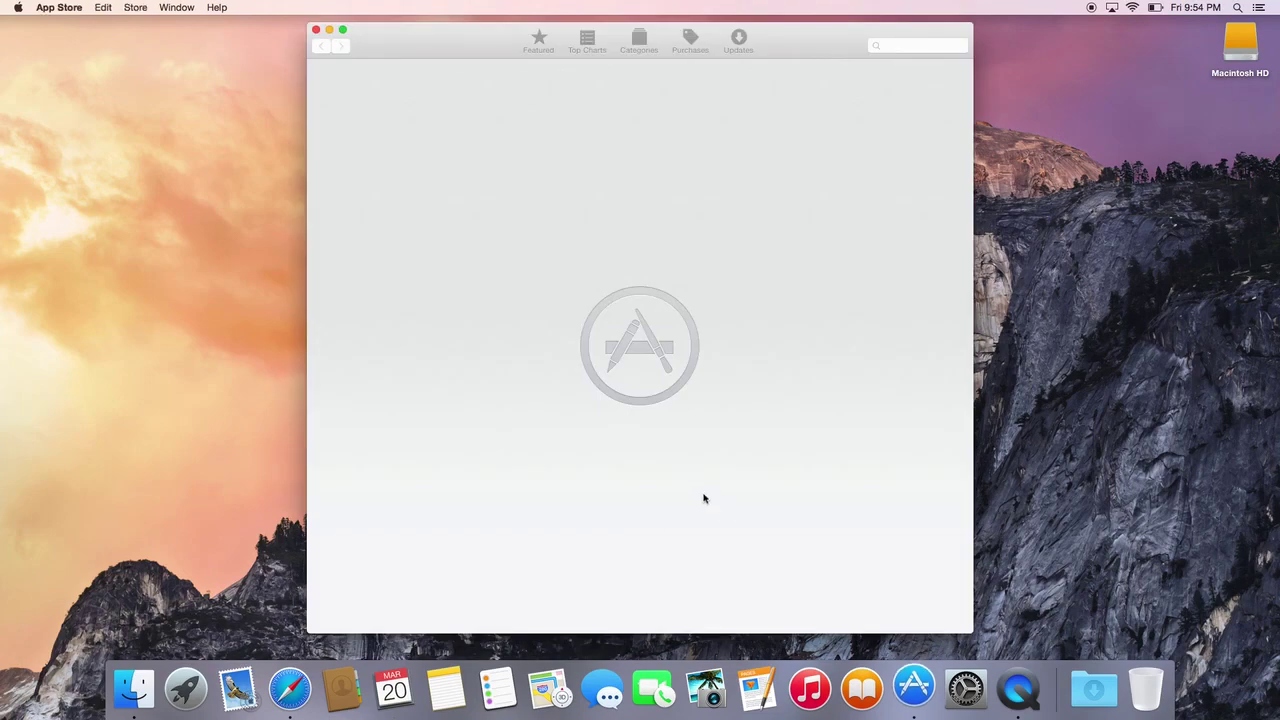
pyautogui.click(316, 30)
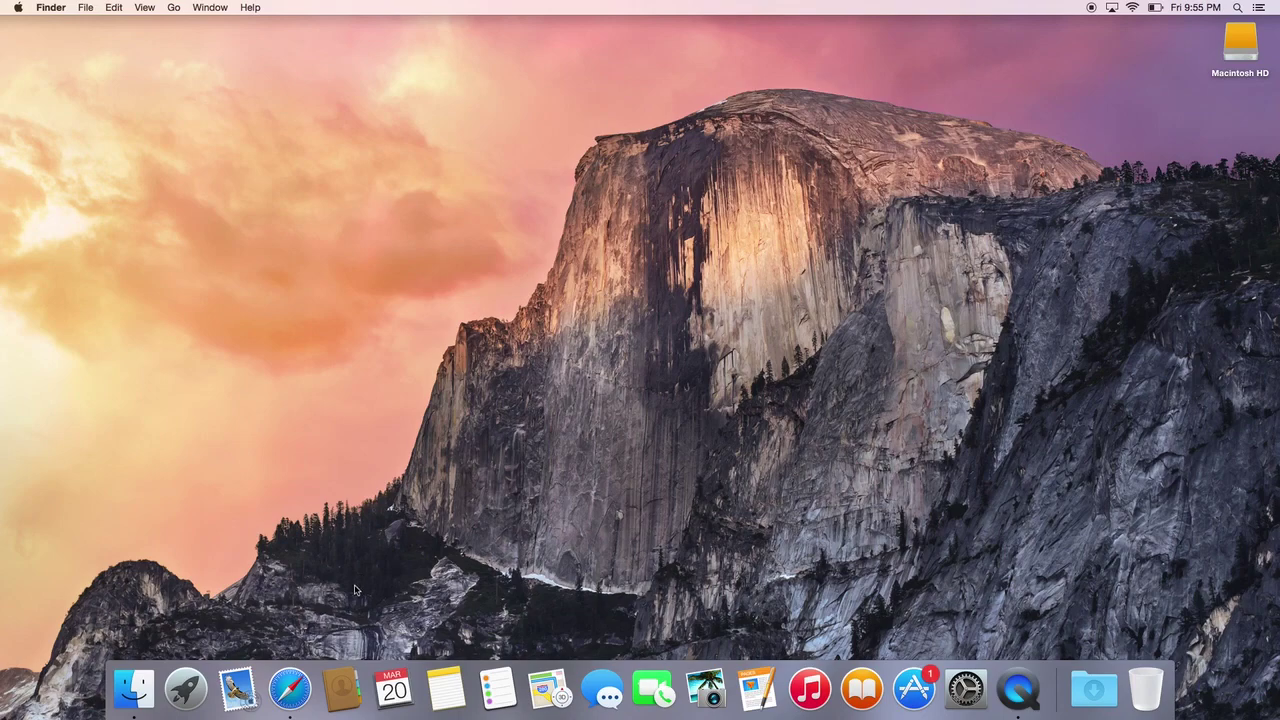
# - Bring up a Safari window and quit Safari completely to return to the Finder desktop
pyautogui.click(299, 680)
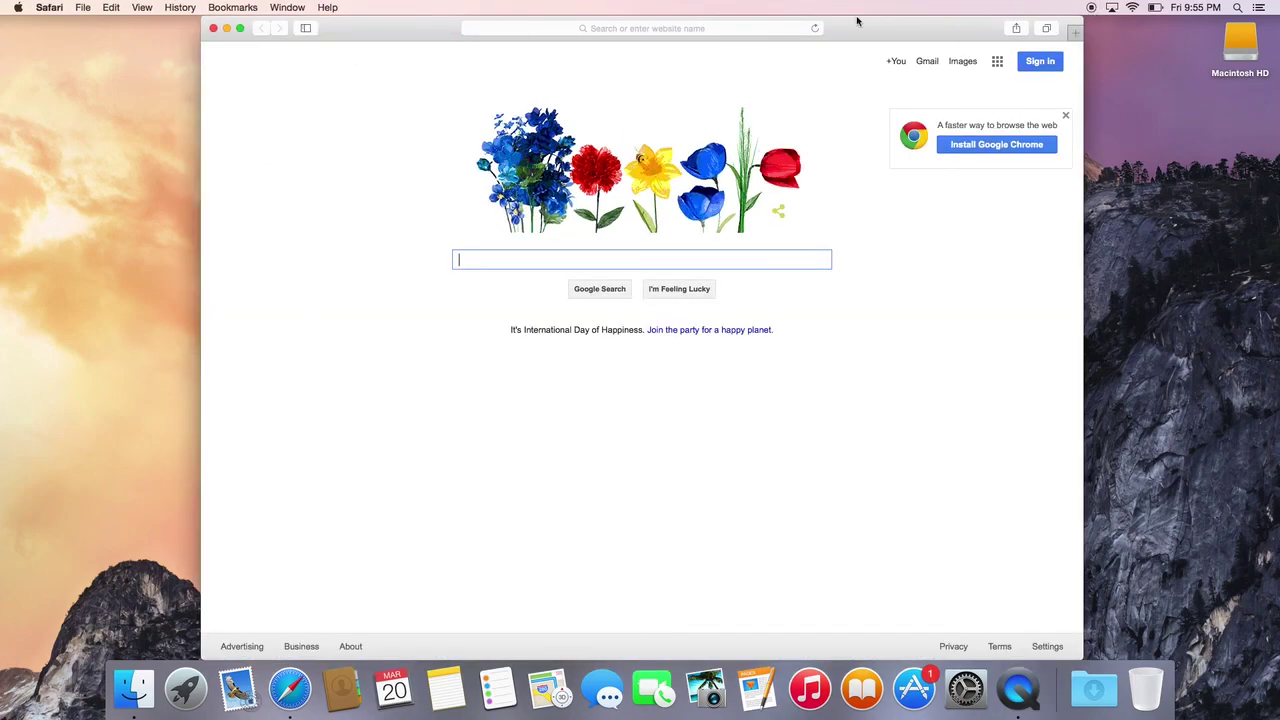
pyautogui.click(49, 7)
pyautogui.click(66, 164)
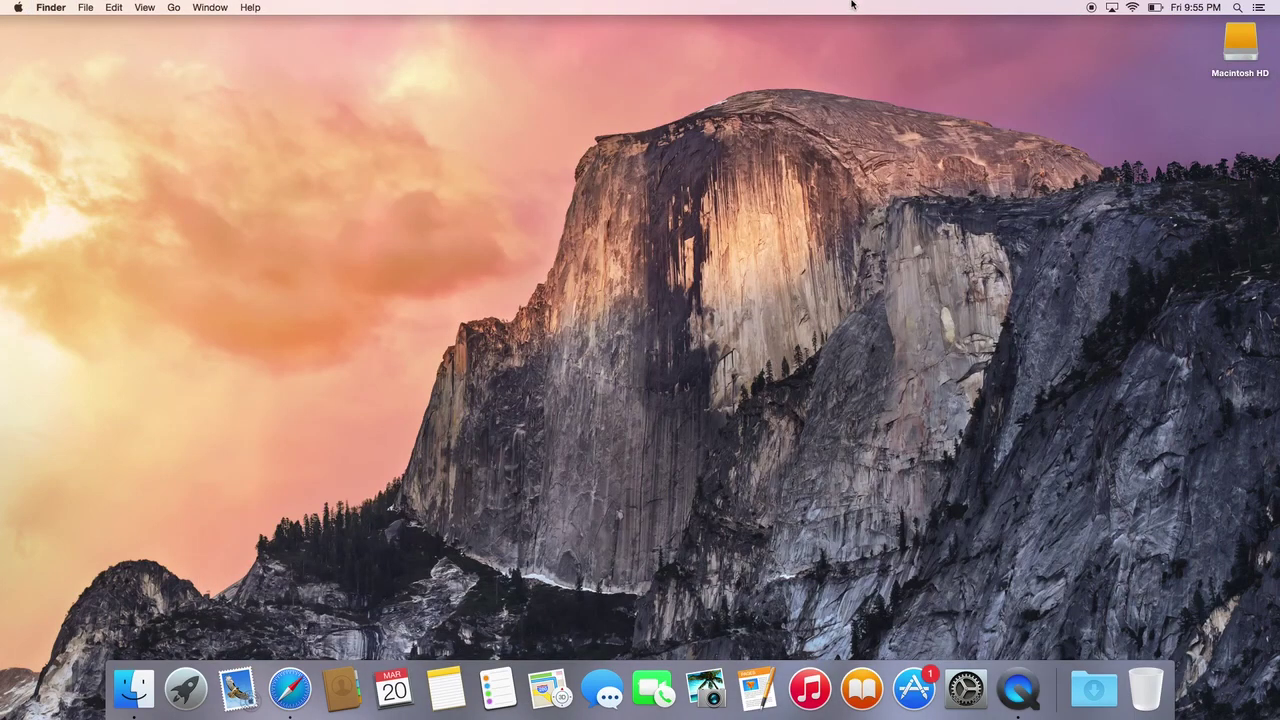